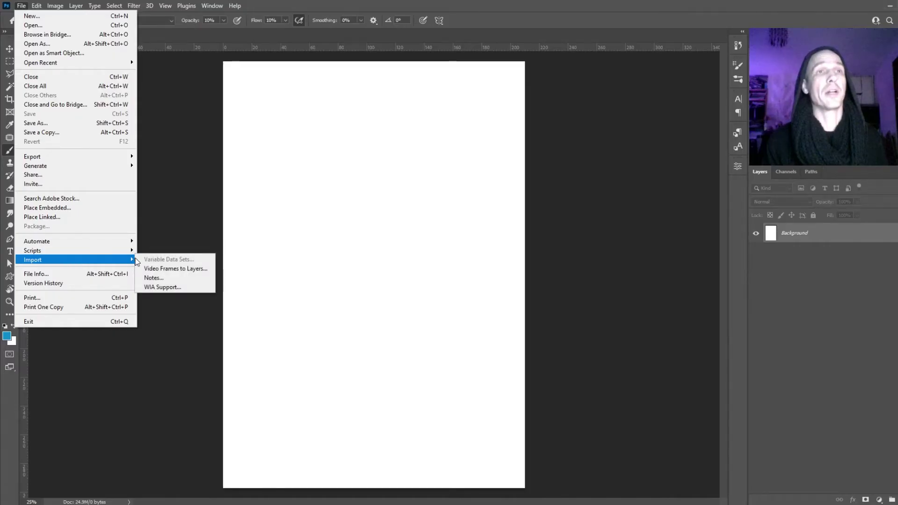
Scan the ink drawing from the Canon MG3600 at 600 DPI into a new document.
{"action": "left_click", "coordinate": [158, 288]}
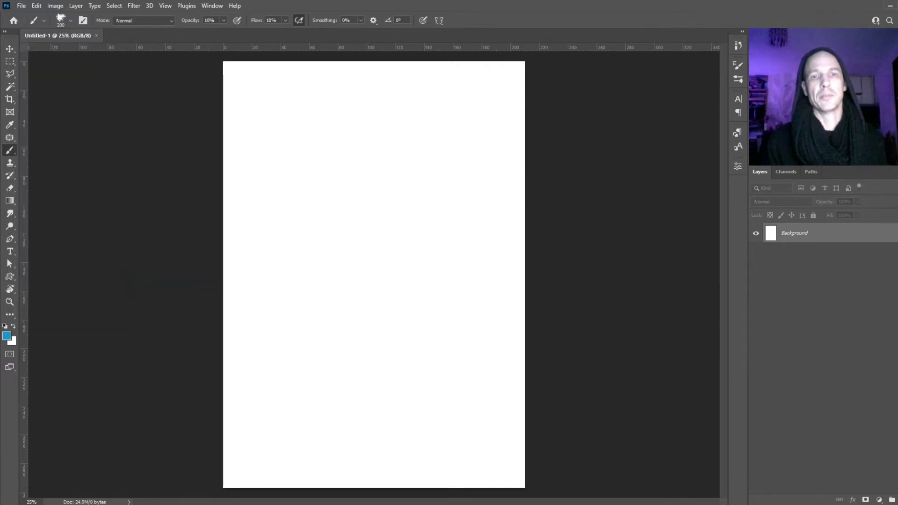
{"action": "left_click_drag", "start_coordinate": [371, 192], "coordinate": [387, 171]}
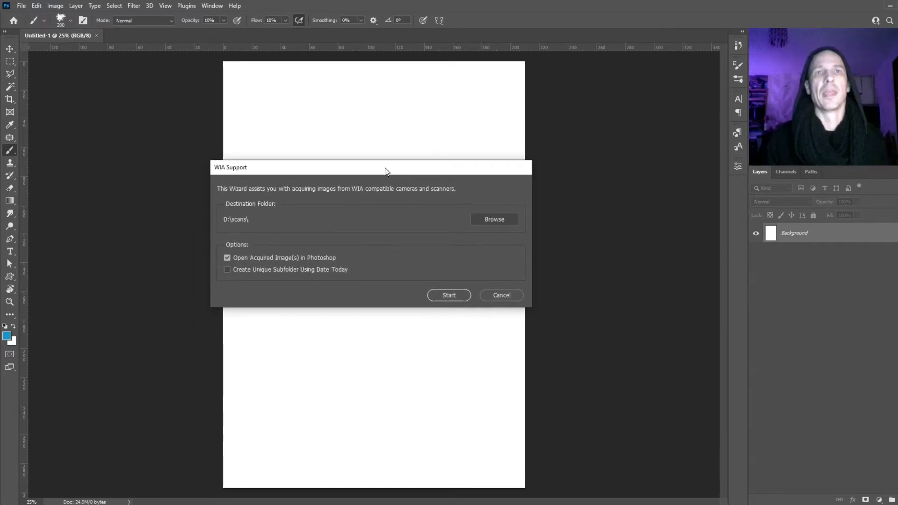
{"action": "left_click", "coordinate": [444, 296]}
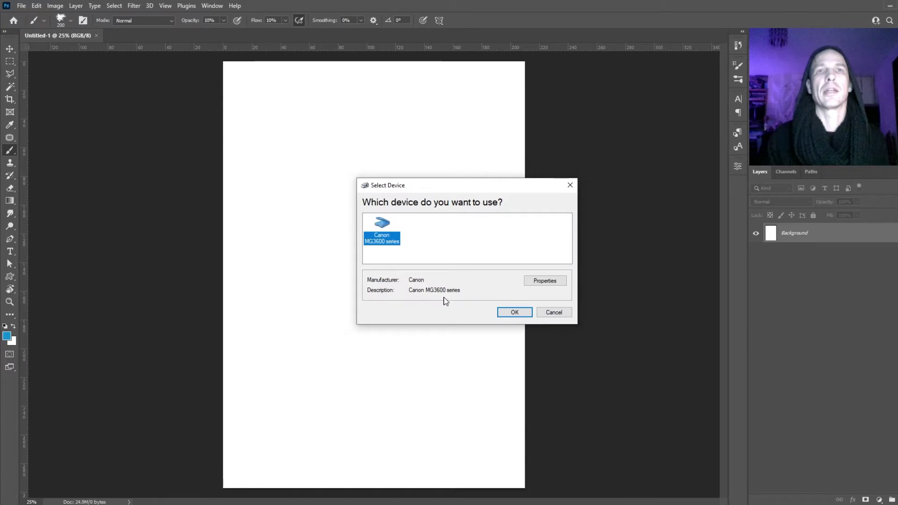
{"action": "left_click", "coordinate": [513, 311]}
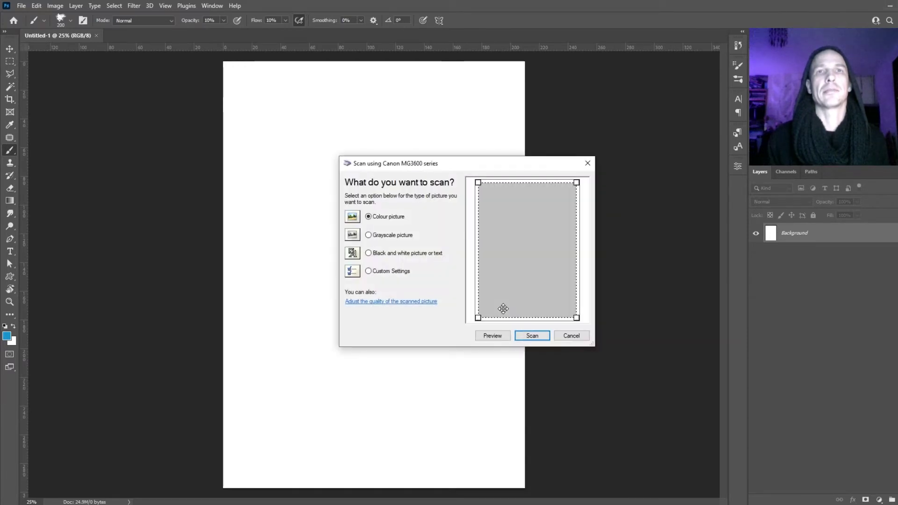
{"action": "left_click", "coordinate": [387, 302]}
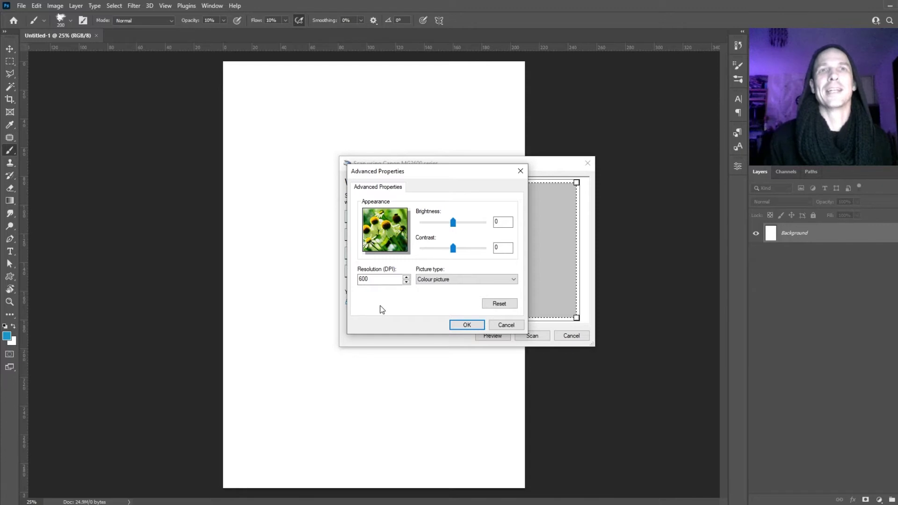
{"action": "left_click", "coordinate": [451, 325]}
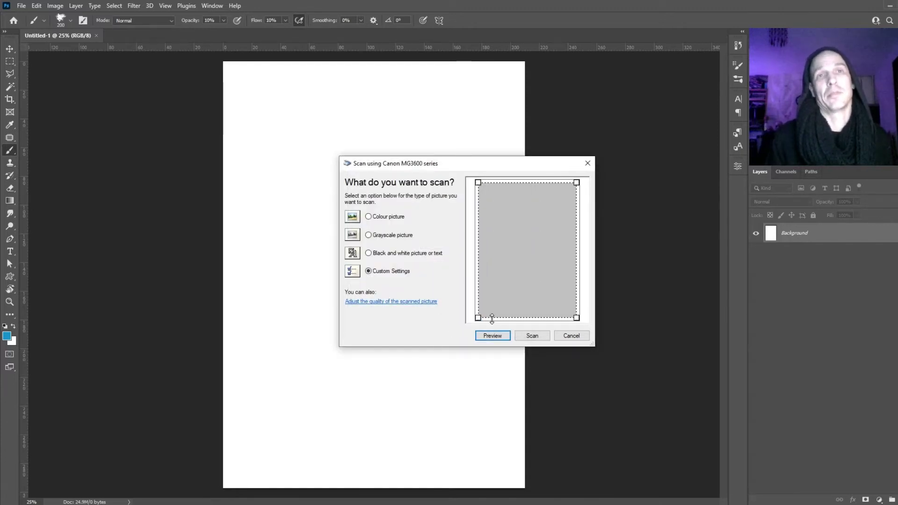
{"action": "left_click", "coordinate": [528, 335]}
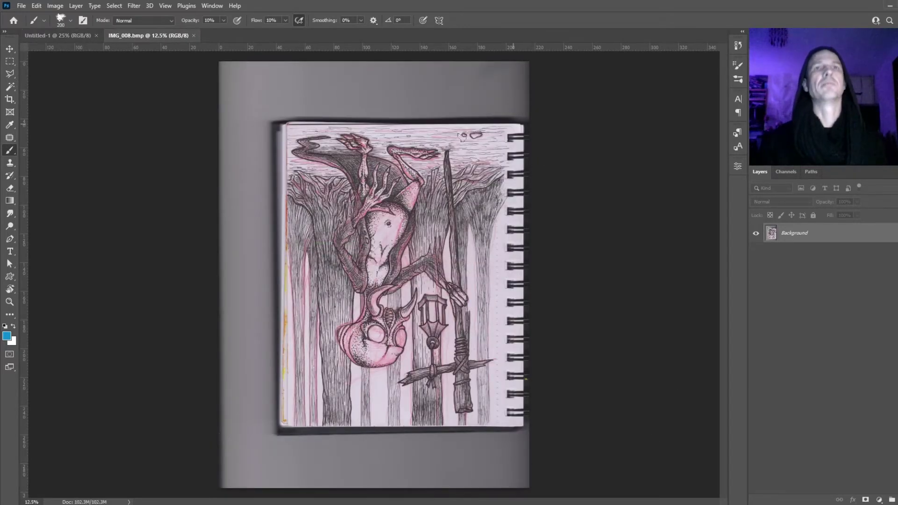
Crop the scan down to the edges of the sketchbook page.
{"action": "left_click", "coordinate": [9, 100]}
{"action": "left_click_drag", "start_coordinate": [222, 62], "coordinate": [257, 96]}
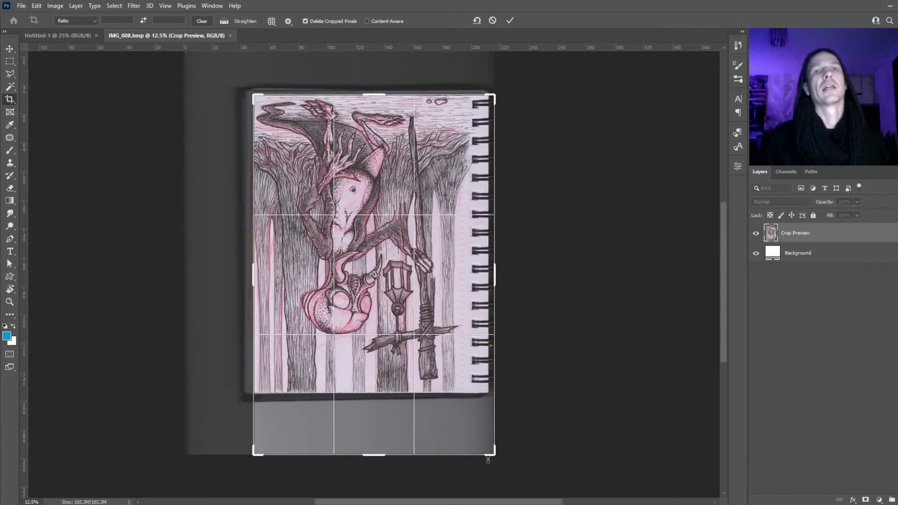
{"action": "left_click_drag", "start_coordinate": [495, 456], "coordinate": [481, 423]}
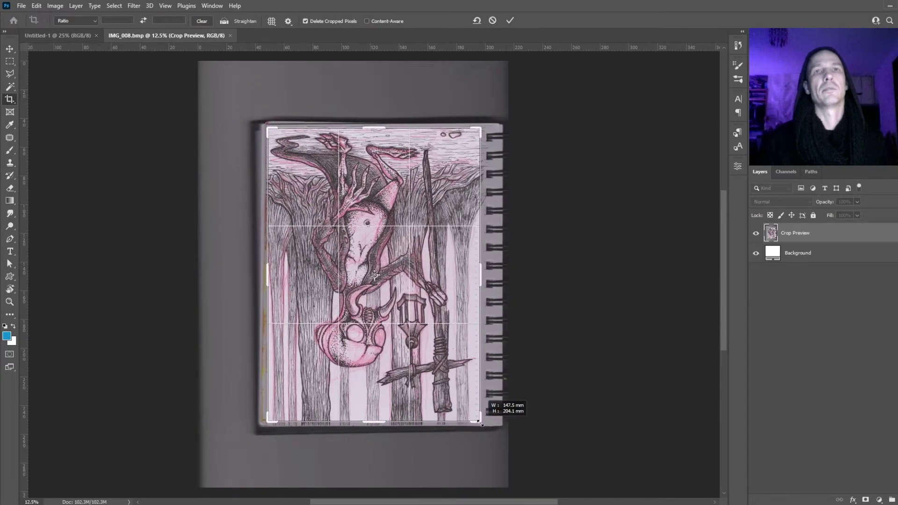
{"action": "left_click_drag", "start_coordinate": [482, 424], "coordinate": [482, 423]}
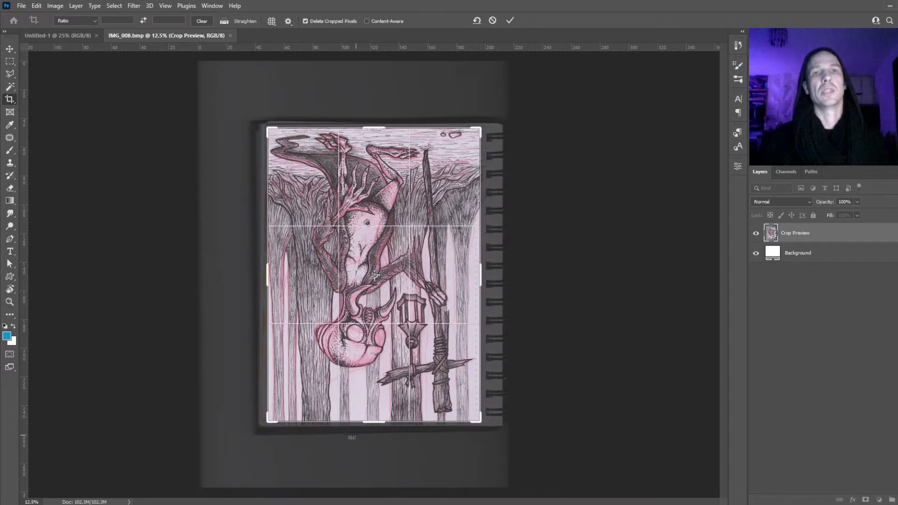
{"action": "key", "text": "Return"}
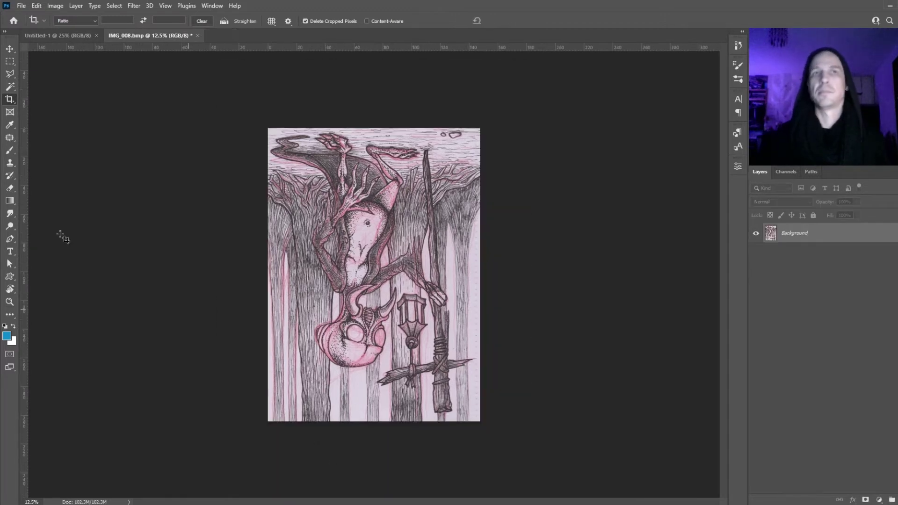
Rotate the image 180° so the creature stands upright, and fit it to the window.
{"action": "left_click", "coordinate": [55, 5]}
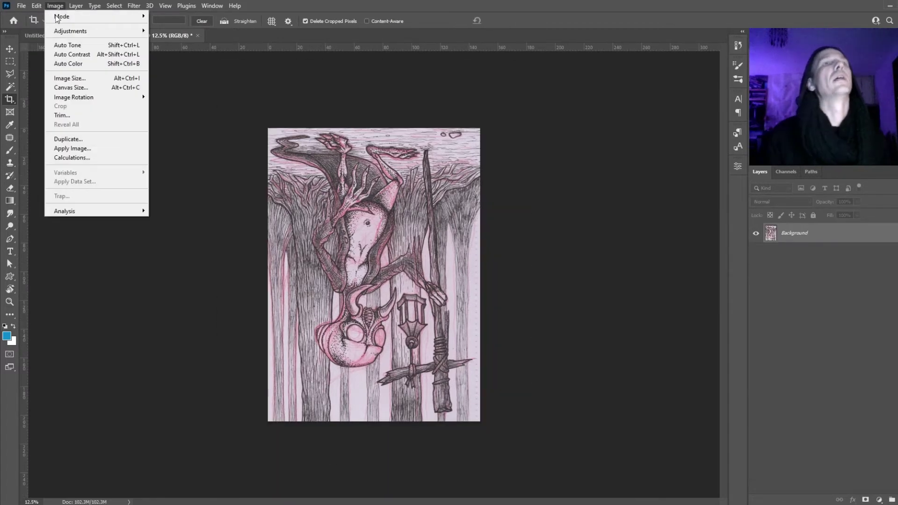
{"action": "mouse_move", "coordinate": [79, 100]}
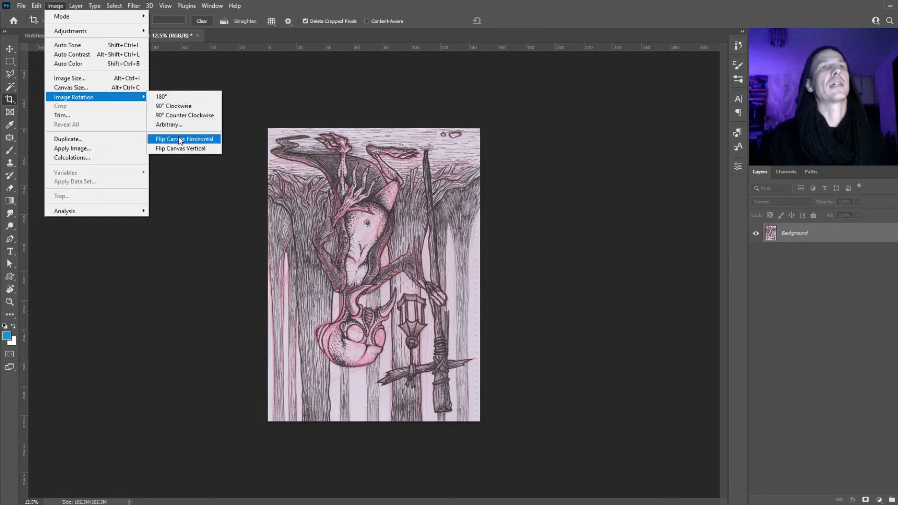
{"action": "left_click", "coordinate": [162, 98]}
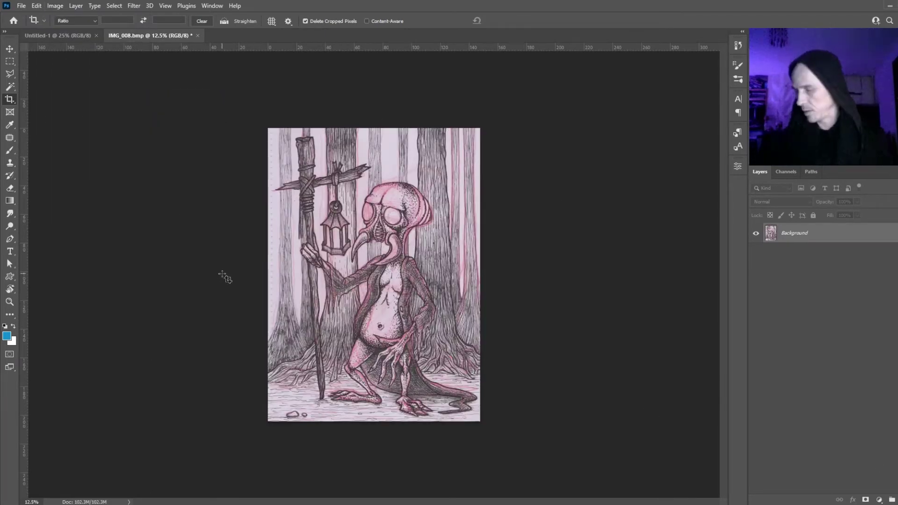
{"action": "key", "text": "ctrl"}
{"action": "key", "text": "ctrl+0"}
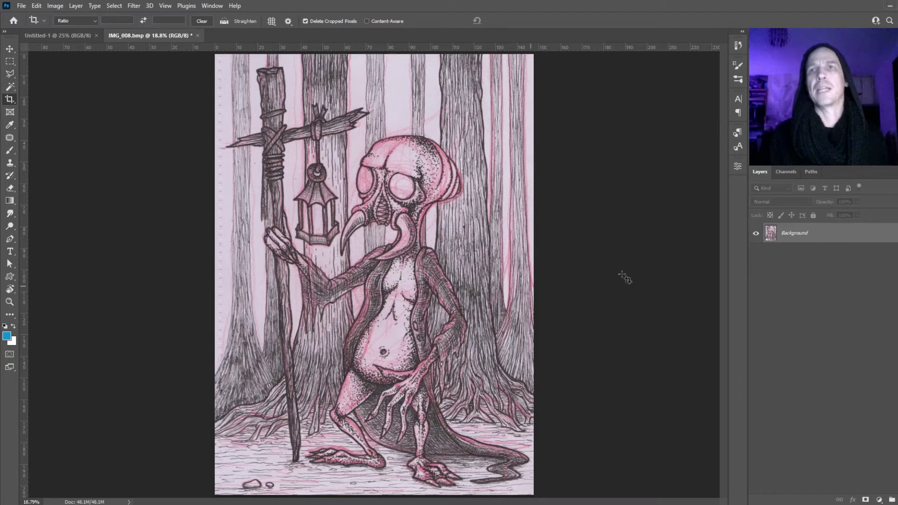
Add a monochrome Channel Mixer layer mixing Red +70, Green +2 and Blue +43.
{"action": "left_click", "coordinate": [878, 500]}
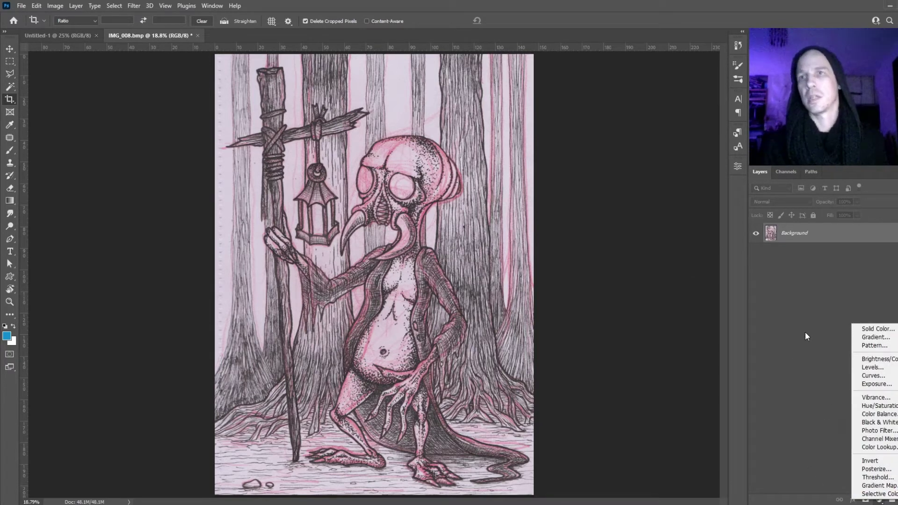
{"action": "left_click", "coordinate": [866, 439]}
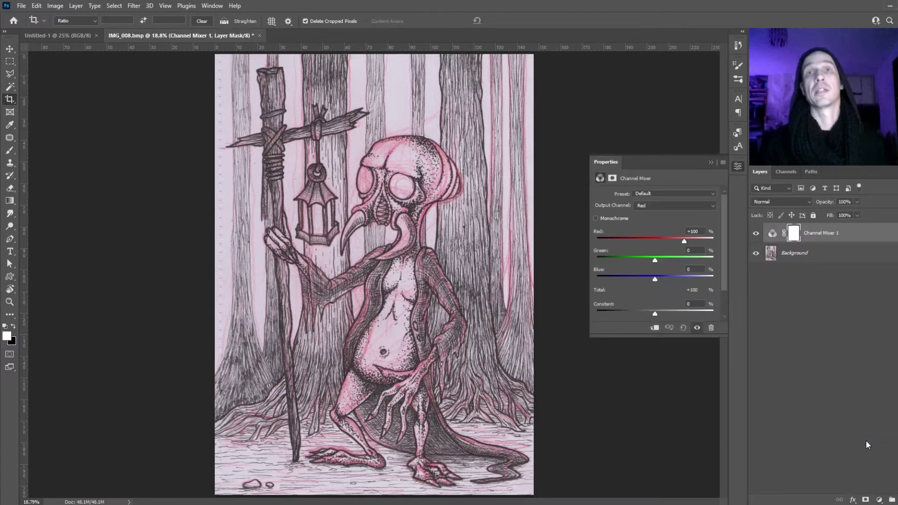
{"action": "left_click", "coordinate": [596, 218]}
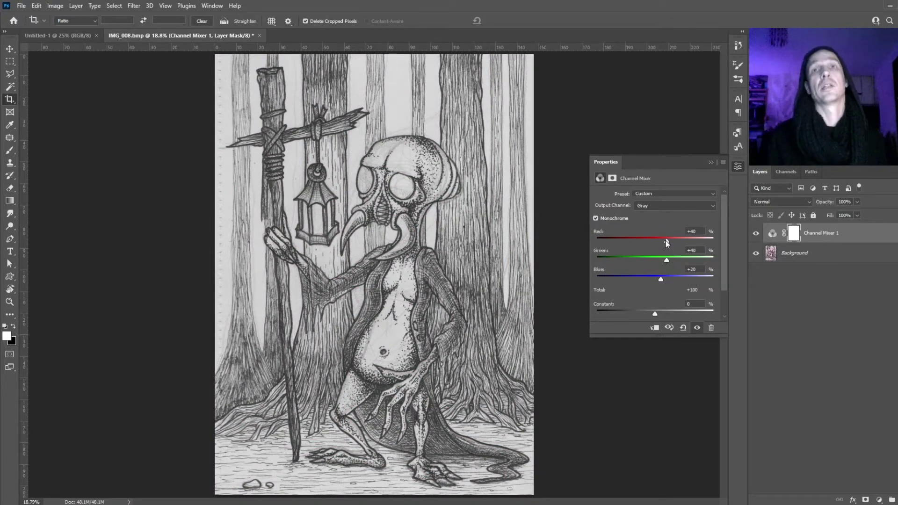
{"action": "left_click_drag", "start_coordinate": [666, 240], "coordinate": [674, 245]}
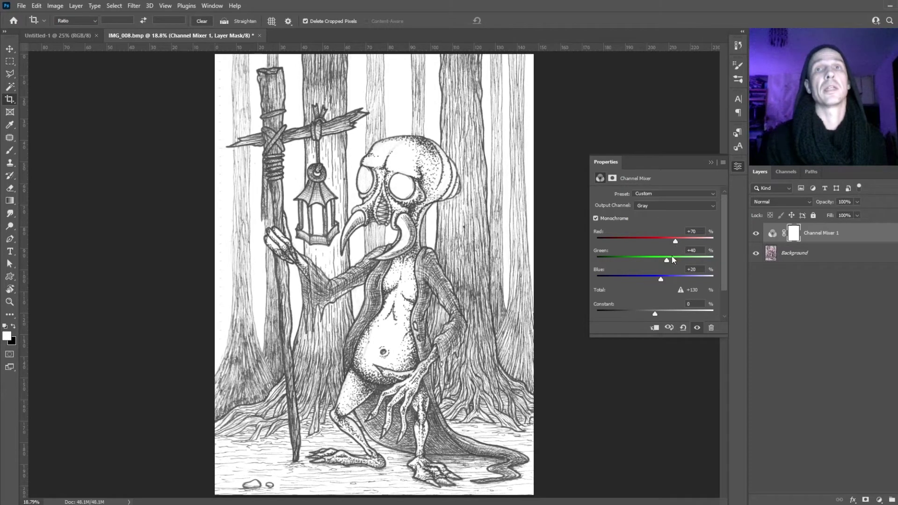
{"action": "left_click_drag", "start_coordinate": [666, 260], "coordinate": [666, 279]}
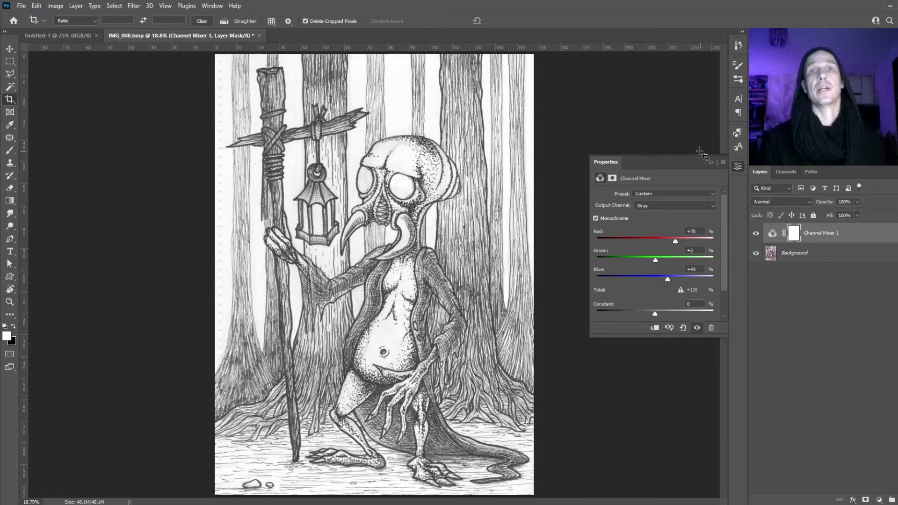
{"action": "left_click", "coordinate": [710, 162]}
Add a Levels layer with input levels 19, 0.78 and 237 to deepen ink and whiten paper.
{"action": "left_click", "coordinate": [879, 499]}
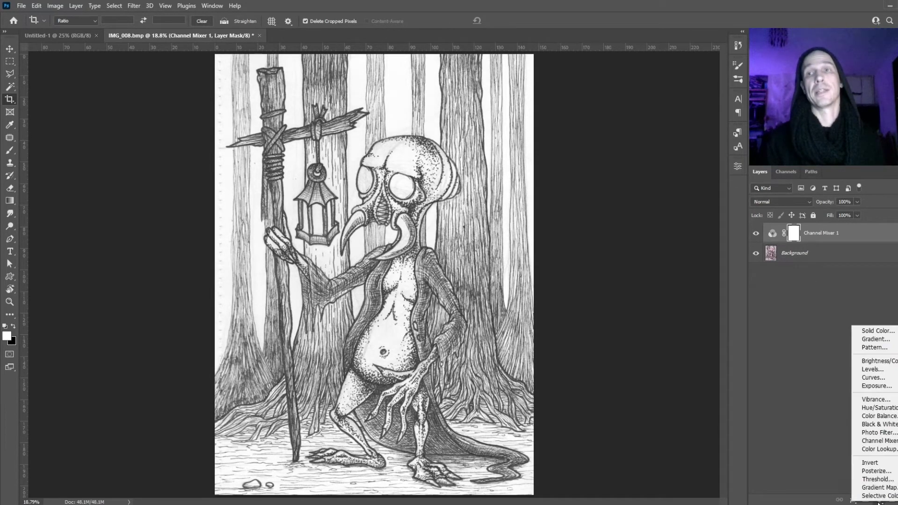
{"action": "left_click", "coordinate": [871, 369]}
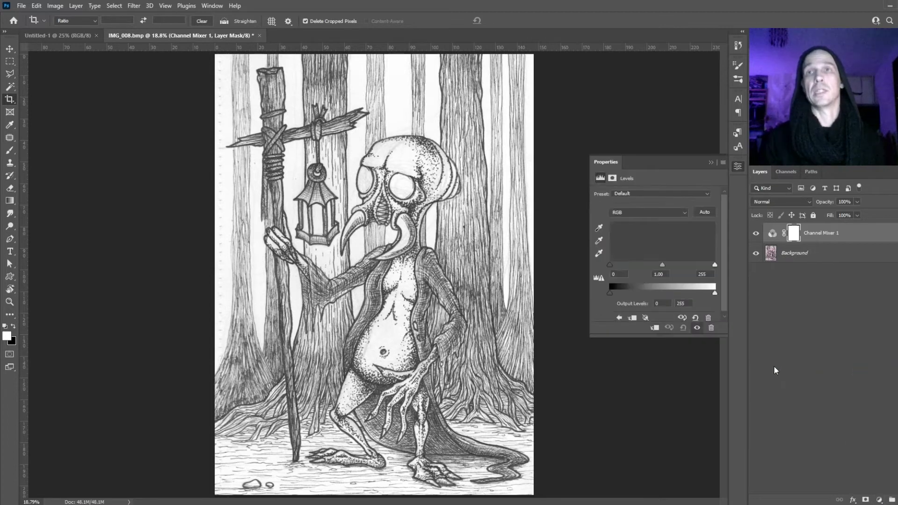
{"action": "left_click_drag", "start_coordinate": [661, 265], "coordinate": [707, 269]}
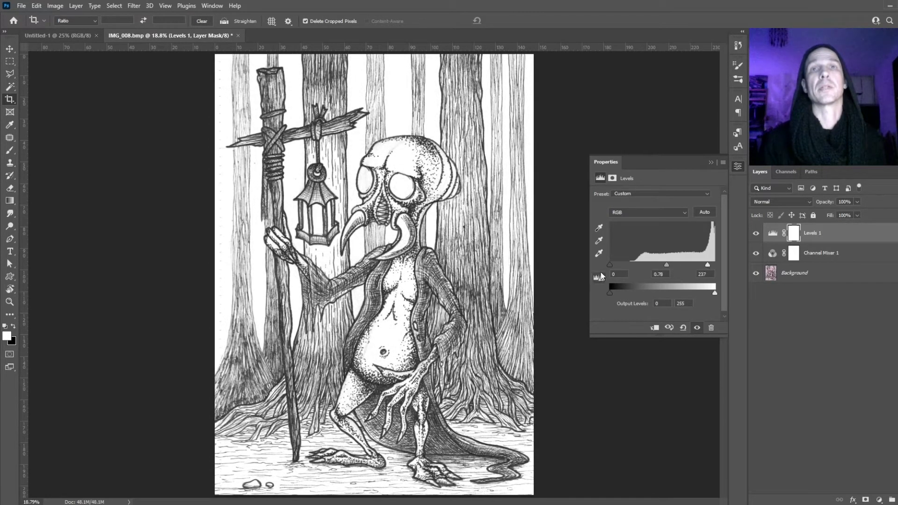
{"action": "left_click_drag", "start_coordinate": [612, 268], "coordinate": [618, 269]}
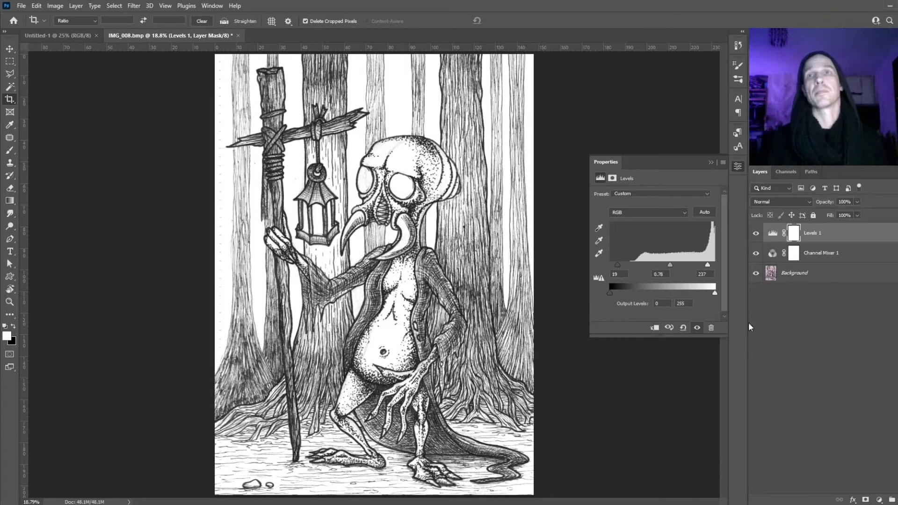
{"action": "left_click", "coordinate": [841, 280]}
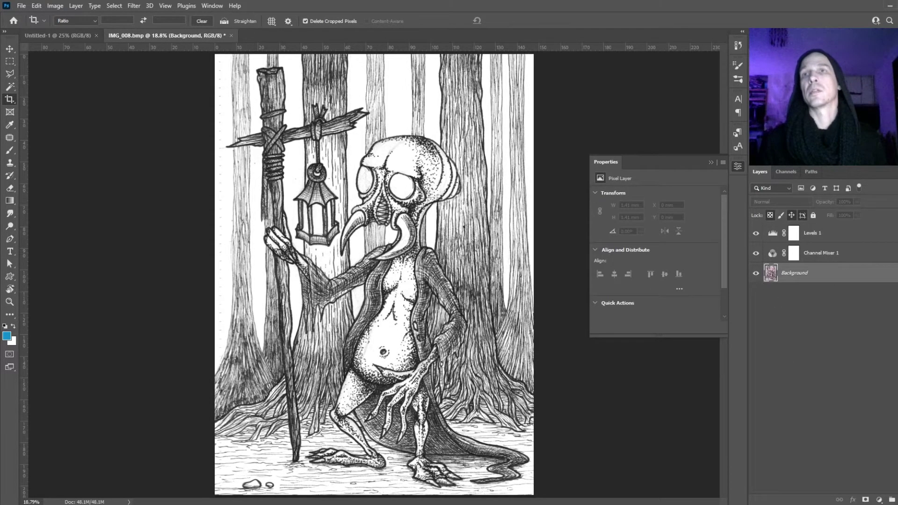
Turn the background into Layer 0, add empty Layer 1, and pick a smaller Soft Round brush.
{"action": "left_click", "coordinate": [891, 273]}
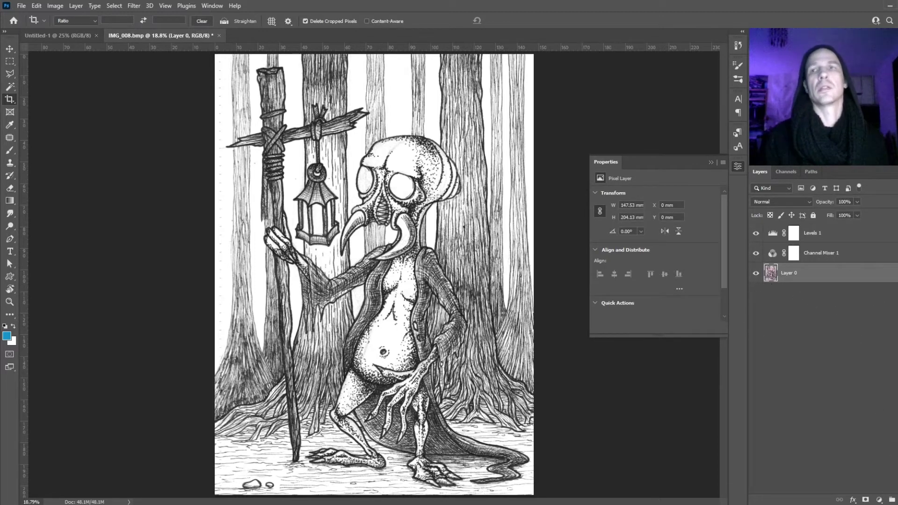
{"action": "key", "text": "ctrl+shift+alt+n"}
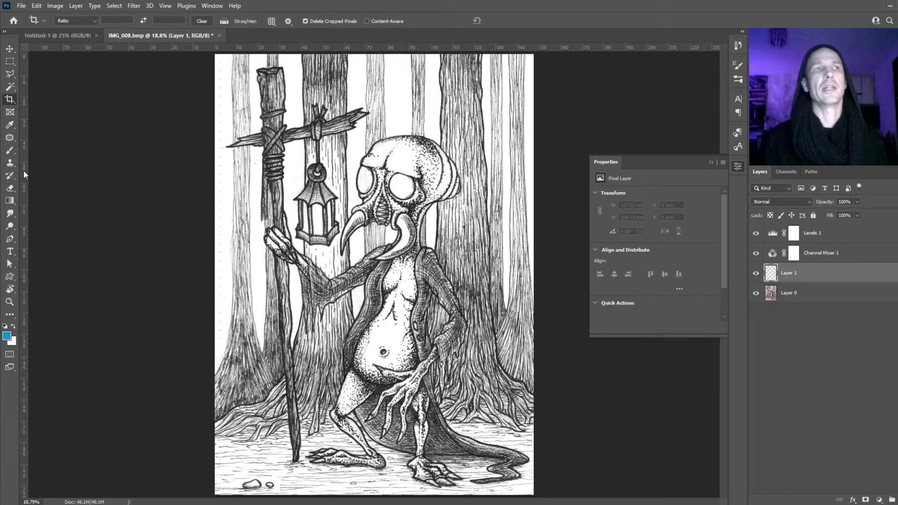
{"action": "left_click", "coordinate": [9, 151]}
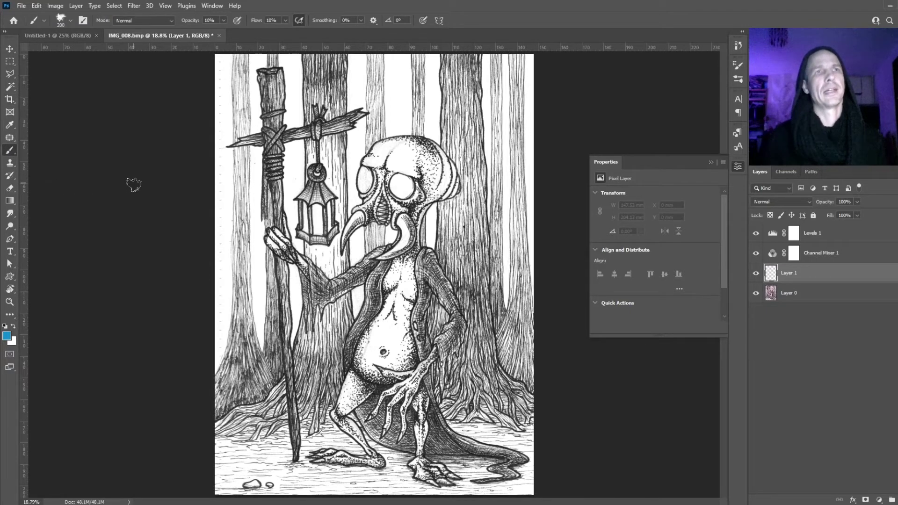
{"action": "left_click", "coordinate": [68, 21]}
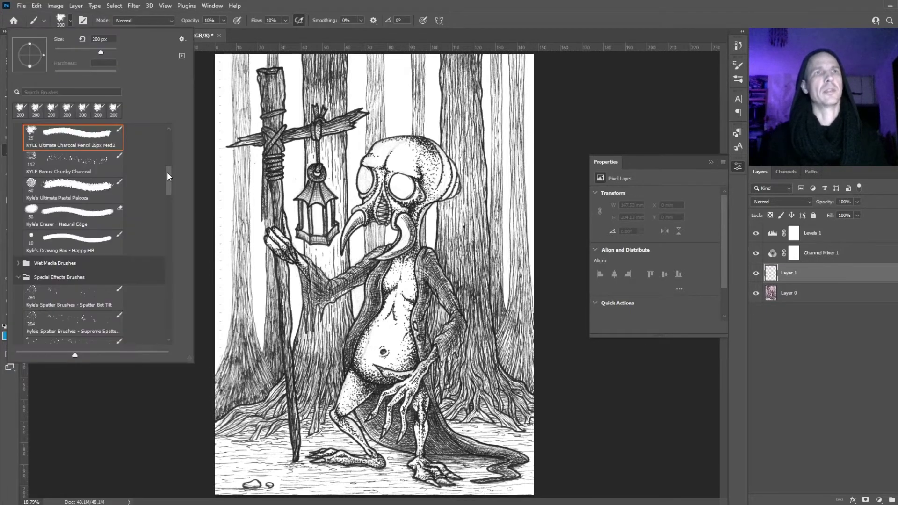
{"action": "left_click_drag", "start_coordinate": [168, 175], "coordinate": [163, 125]}
{"action": "left_click", "coordinate": [29, 135]}
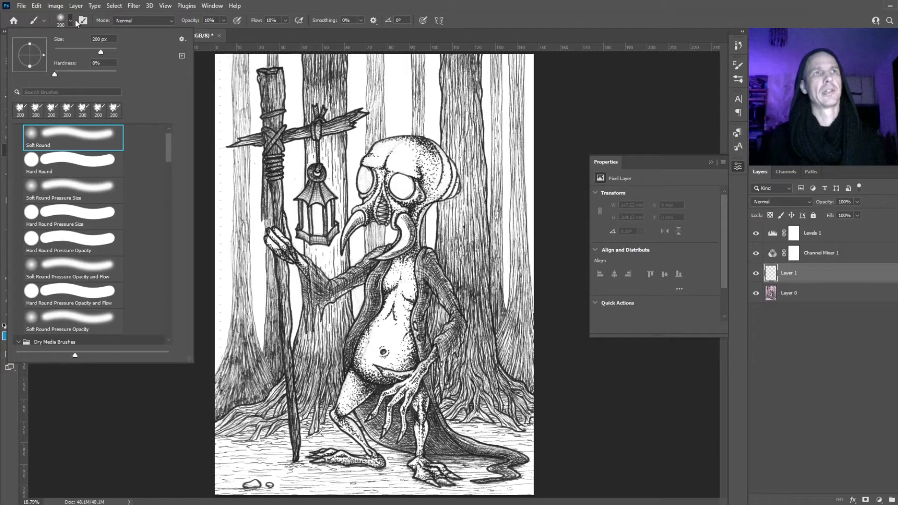
{"action": "left_click", "coordinate": [71, 18]}
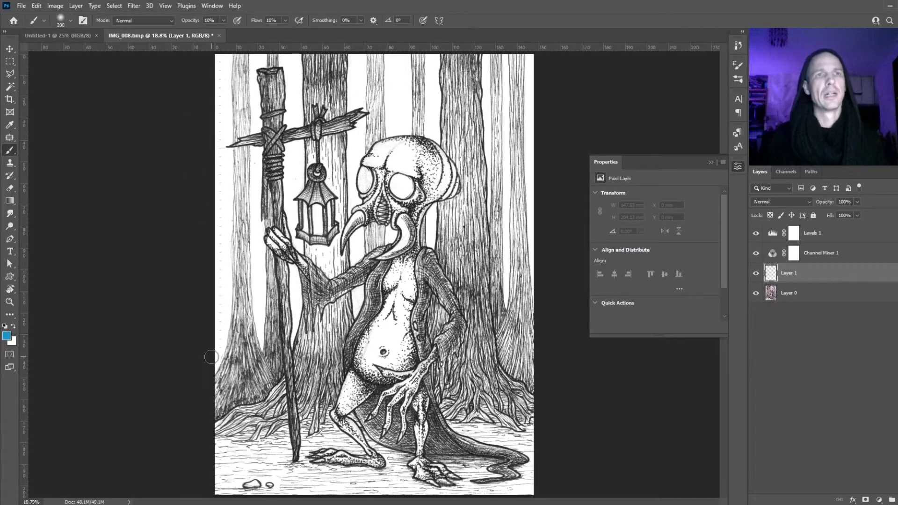
{"action": "key", "text": "bracketleft"}
{"action": "key", "text": "bracketleft"}
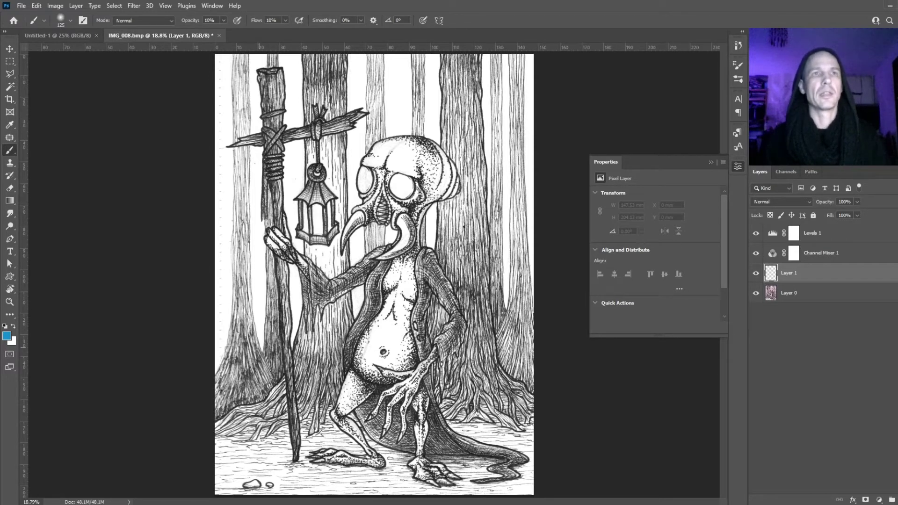
Paint a 100% white stroke up the drawing's left edge to the top, then select all four layers.
{"action": "left_click_drag", "start_coordinate": [217, 360], "coordinate": [218, 340]}
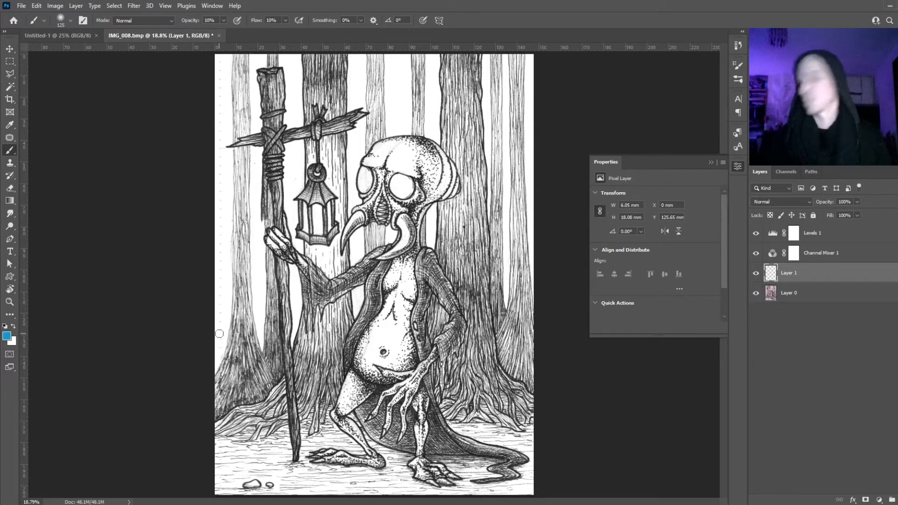
{"action": "key", "text": "0"}
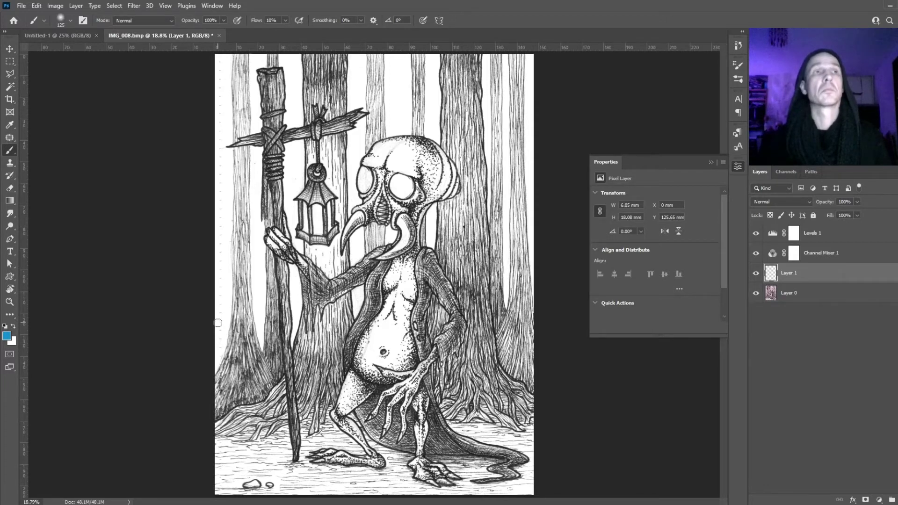
{"action": "key", "text": "x"}
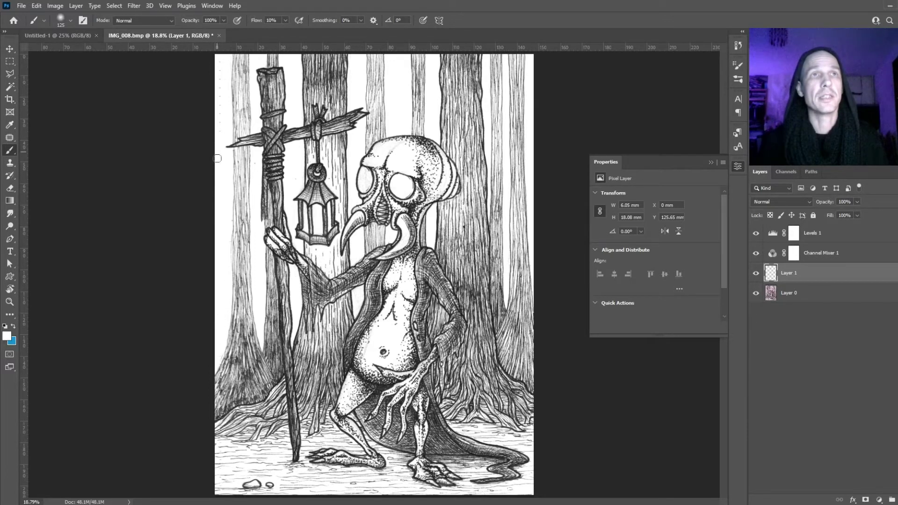
{"action": "left_click", "coordinate": [218, 57], "text": "shift"}
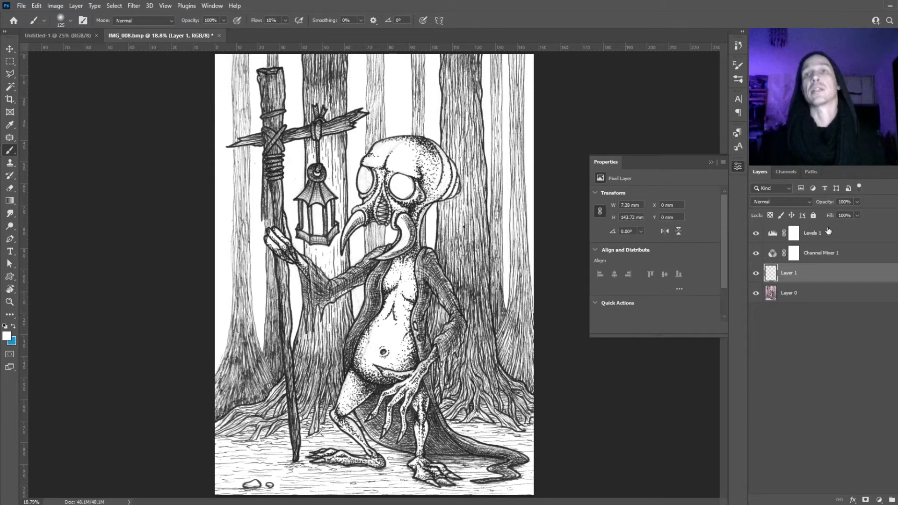
{"action": "left_click", "coordinate": [827, 232]}
{"action": "left_click", "coordinate": [824, 302], "text": "shift"}
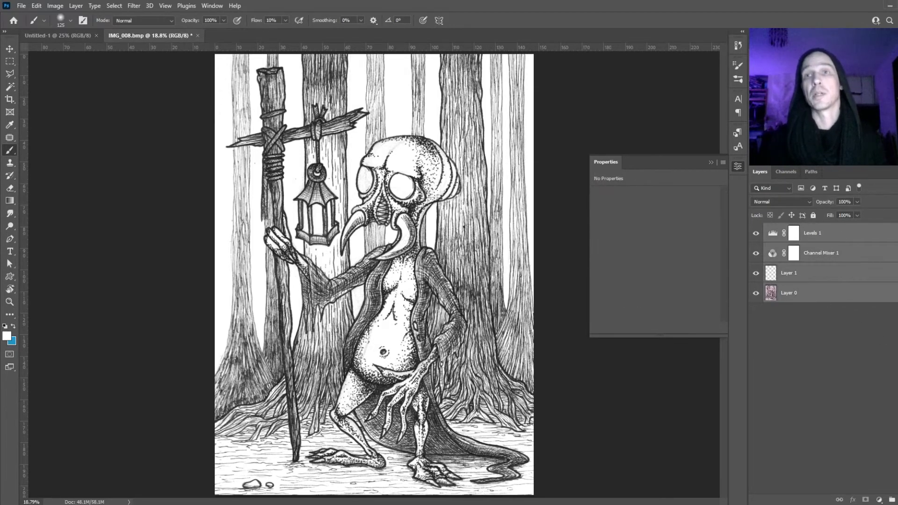
Group Layer 0 and Layer 1, and clip Channel Mixer 1 and Levels 1 onto them.
{"action": "left_click", "coordinate": [892, 501]}
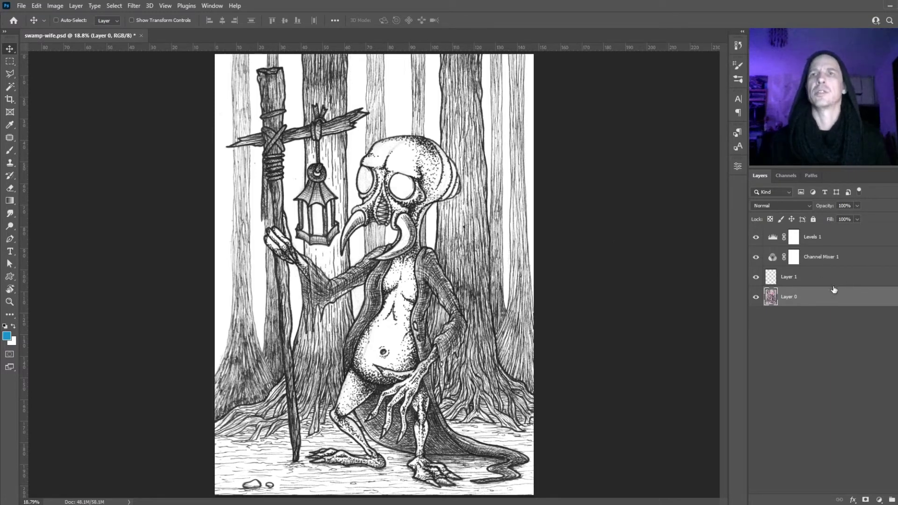
{"action": "left_click_drag", "start_coordinate": [839, 276], "coordinate": [775, 295]}
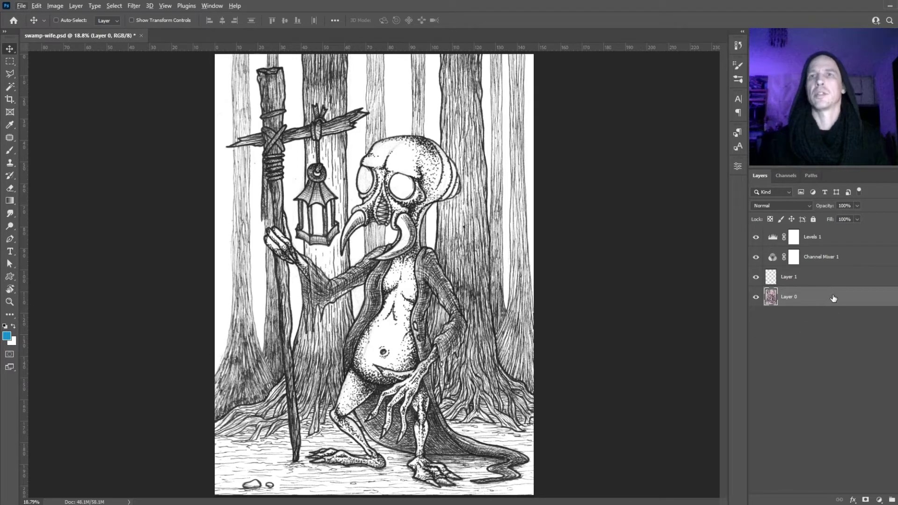
{"action": "left_click", "coordinate": [829, 280]}
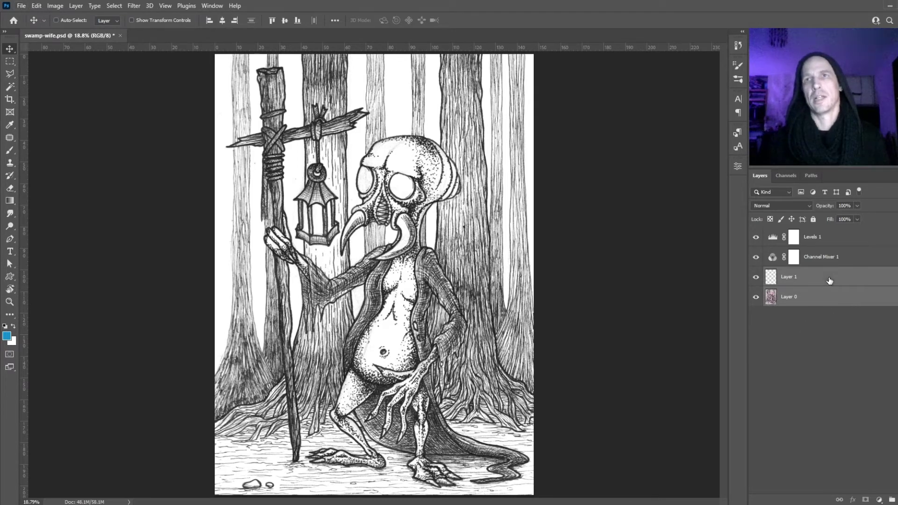
{"action": "left_click", "coordinate": [891, 500]}
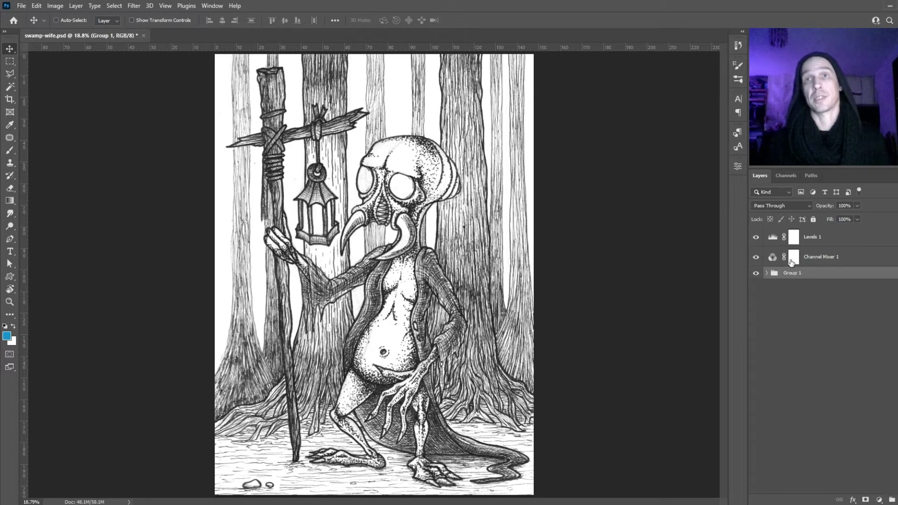
{"action": "left_click_drag", "start_coordinate": [791, 262], "coordinate": [830, 264]}
{"action": "left_click", "coordinate": [830, 265], "text": "alt"}
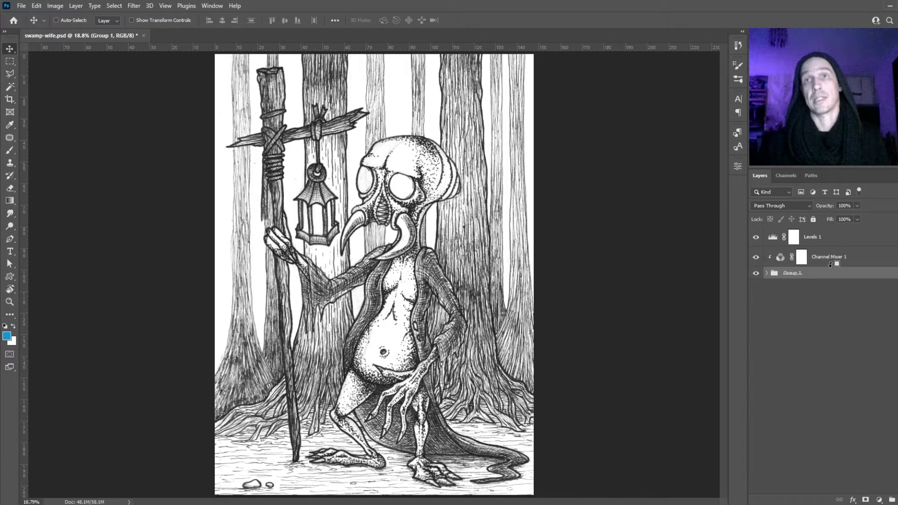
{"action": "left_click", "coordinate": [826, 243], "text": "alt"}
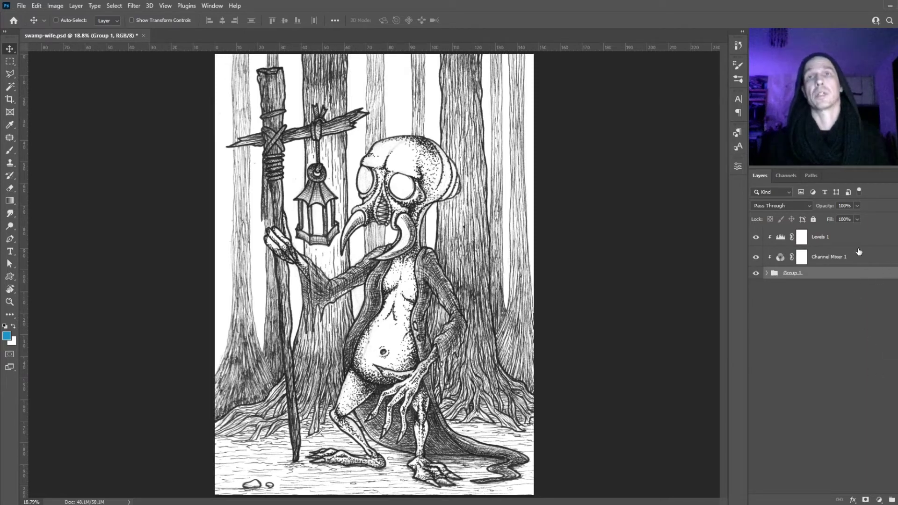
Group Levels 1, Channel Mixer 1 and the inner group into Group 1 set to Multiply.
{"action": "left_click", "coordinate": [858, 246], "text": "shift"}
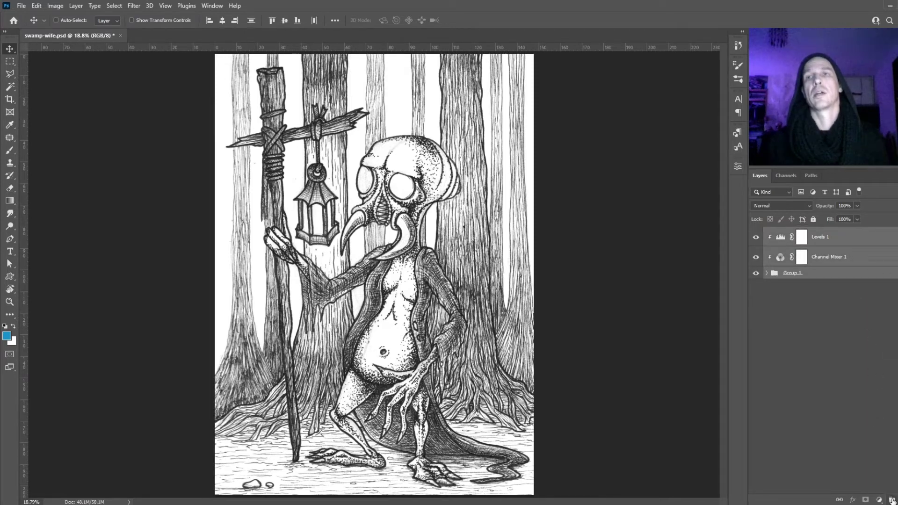
{"action": "left_click", "coordinate": [892, 500]}
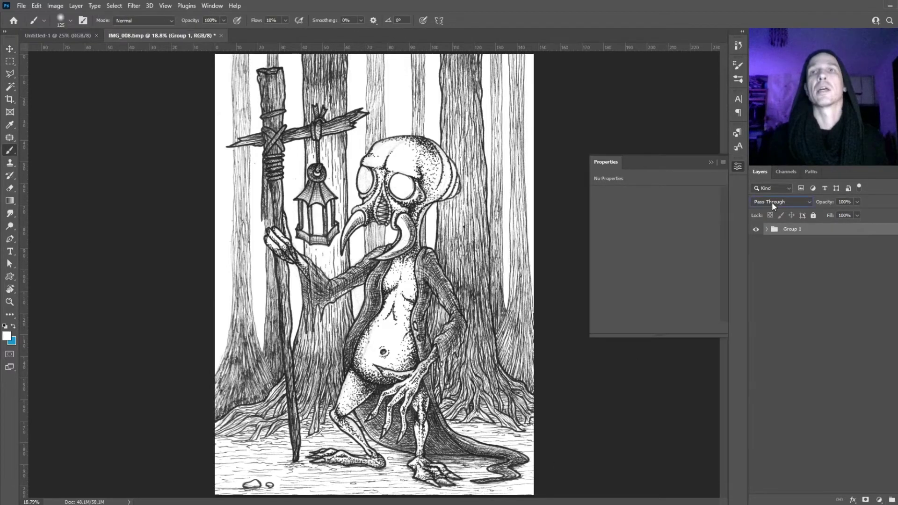
{"action": "left_click", "coordinate": [772, 202]}
{"action": "left_click", "coordinate": [770, 254]}
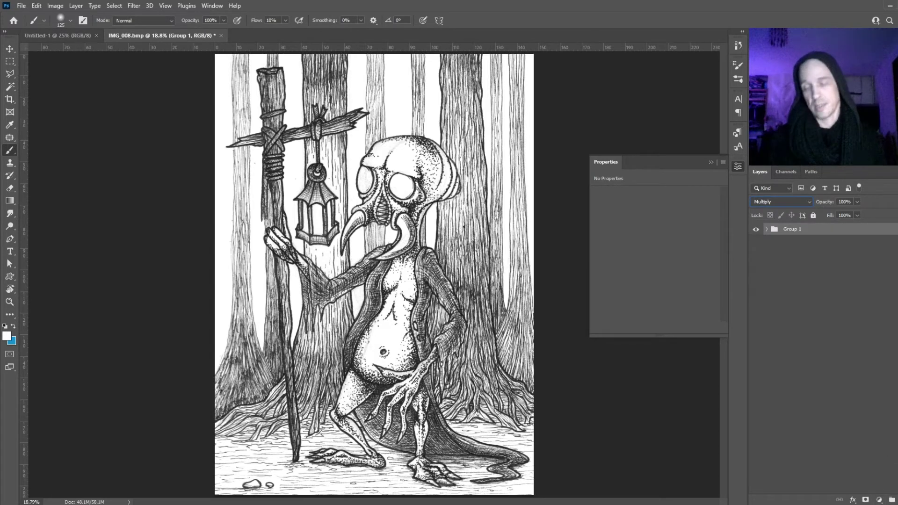
Add Layer 2 below the group and paint soft blue over the creature's head.
{"action": "key", "text": "ctrl+shift+alt+n"}
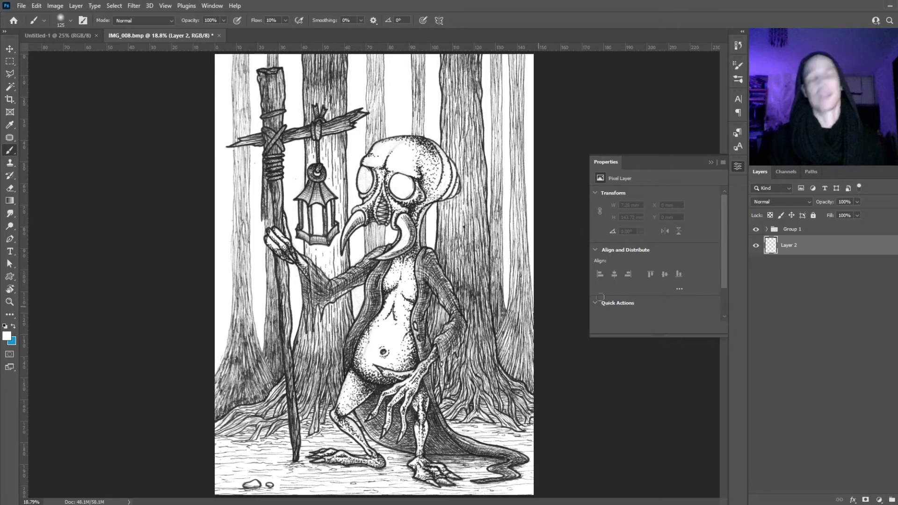
{"action": "key", "text": "x"}
{"action": "mouse_move", "coordinate": [403, 146]}
{"action": "left_mouse_down"}
{"action": "mouse_move", "coordinate": [414, 171]}
{"action": "mouse_move", "coordinate": [397, 210]}
{"action": "mouse_move", "coordinate": [388, 164]}
{"action": "mouse_move", "coordinate": [386, 210]}
{"action": "mouse_move", "coordinate": [373, 166]}
{"action": "mouse_move", "coordinate": [423, 243]}
{"action": "mouse_move", "coordinate": [407, 281]}
{"action": "mouse_move", "coordinate": [390, 146]}
{"action": "mouse_move", "coordinate": [388, 275]}
{"action": "mouse_move", "coordinate": [367, 299]}
{"action": "left_mouse_up"}
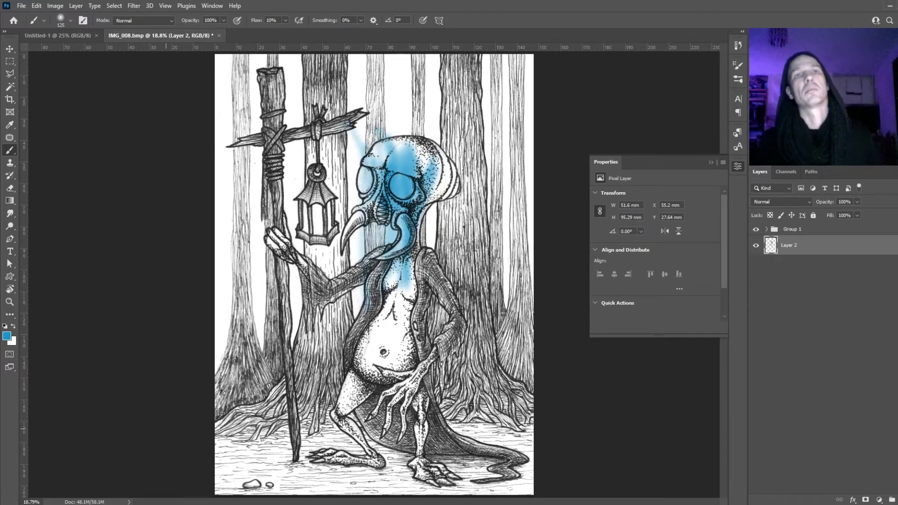
Rename Group 1 to 'lines'.
{"action": "double_click", "coordinate": [792, 229]}
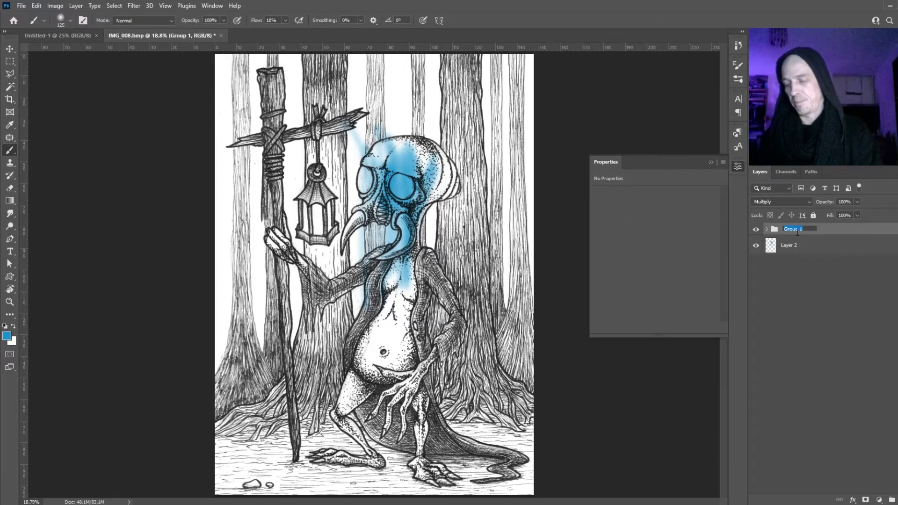
{"action": "key", "text": "BackSpace"}
{"action": "type", "text": "lines"}
{"action": "key", "text": "Return"}
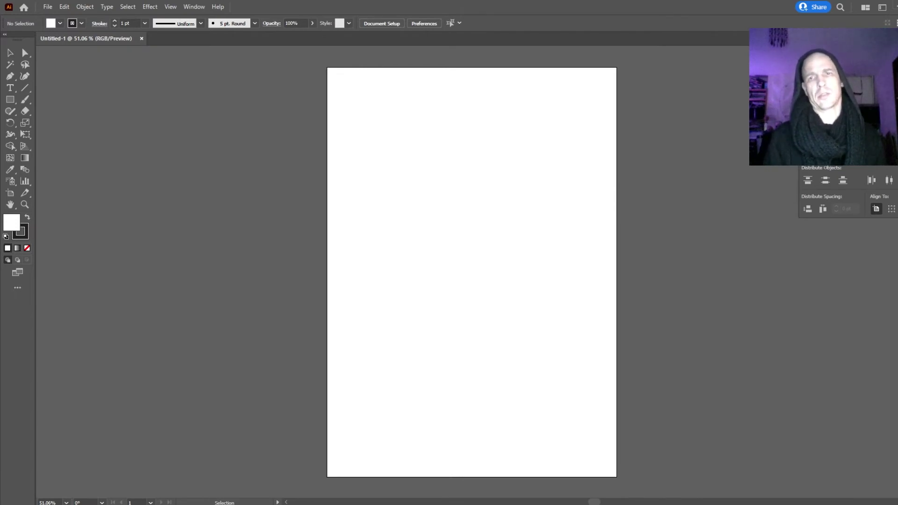
Bring Photoshop back full screen with the Properties panel closed.
{"action": "key", "text": "alt+Tab"}
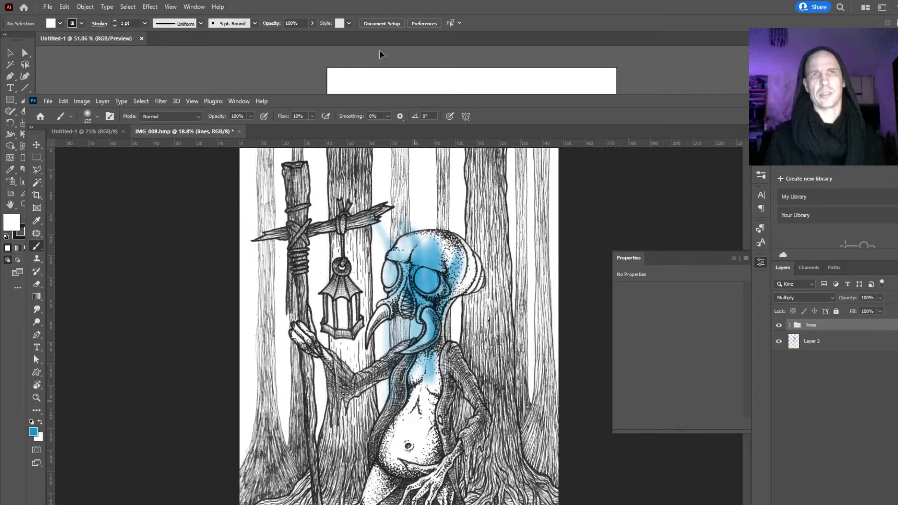
{"action": "double_click", "coordinate": [383, 100]}
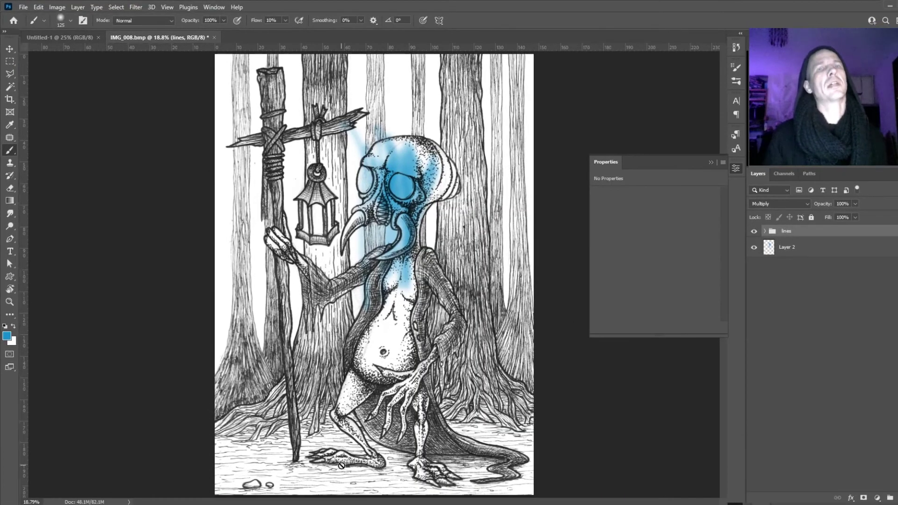
{"action": "left_click", "coordinate": [709, 162]}
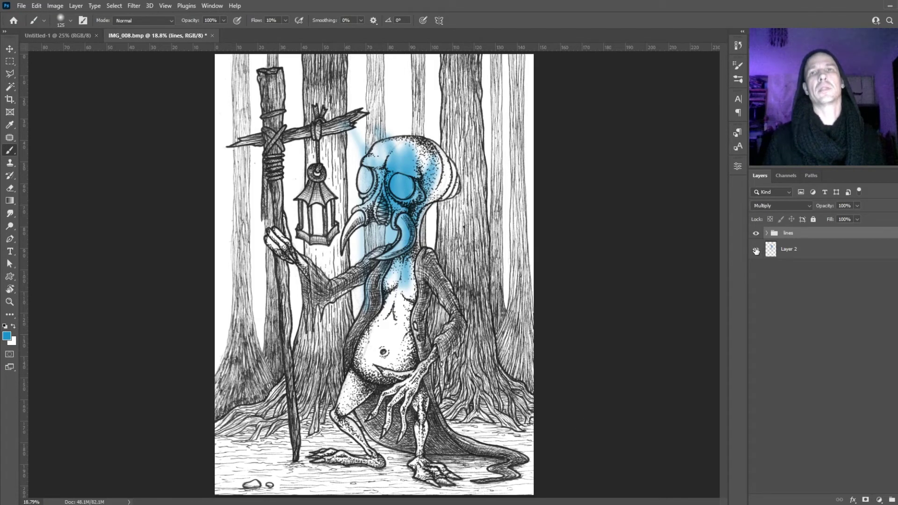
Delete the blue Layer 2, stamp a merged copy of visible layers, and select the whole canvas.
{"action": "left_click", "coordinate": [794, 251]}
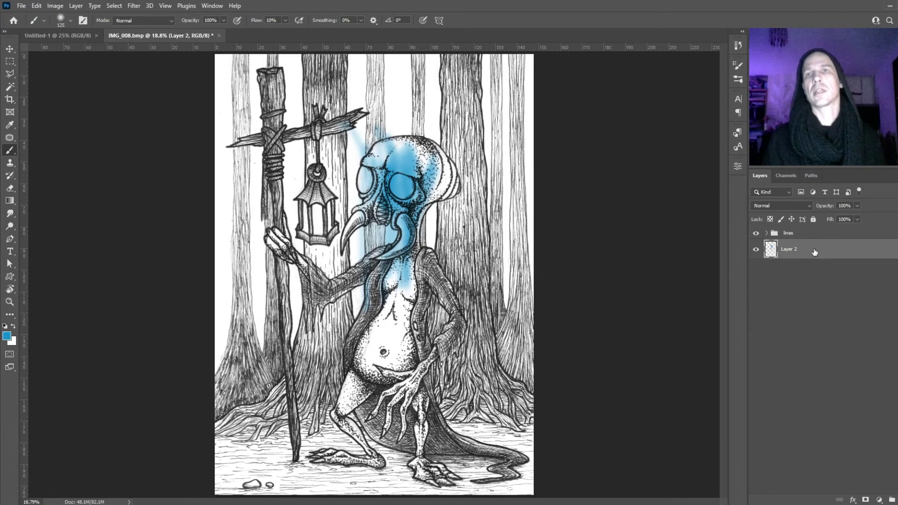
{"action": "mouse_move", "coordinate": [814, 252]}
{"action": "left_mouse_down"}
{"action": "mouse_move", "coordinate": [814, 498]}
{"action": "mouse_move", "coordinate": [891, 500]}
{"action": "left_mouse_up"}
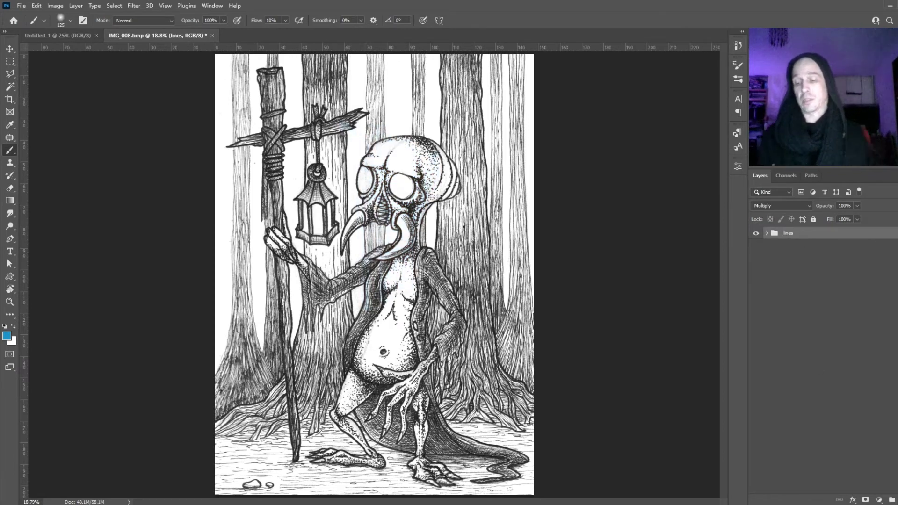
{"action": "key", "text": "ctrl+shift+alt+e"}
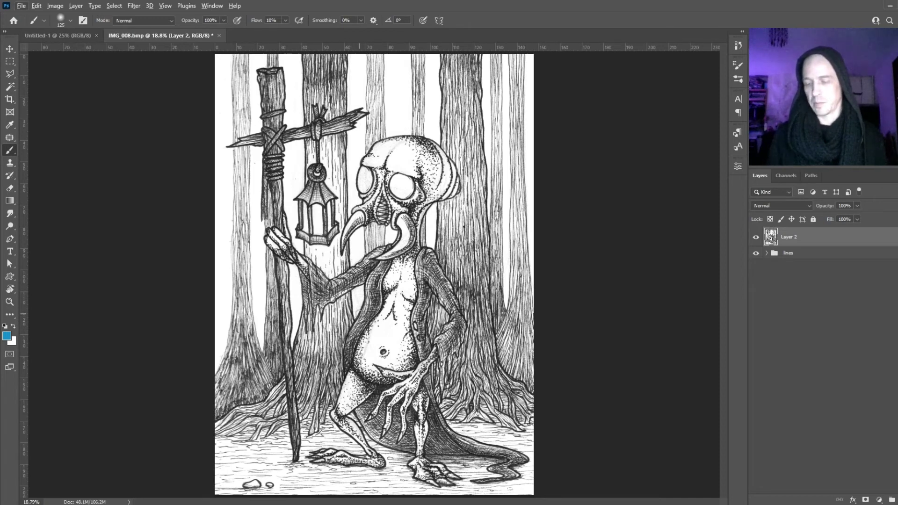
{"action": "key", "text": "ctrl+a"}
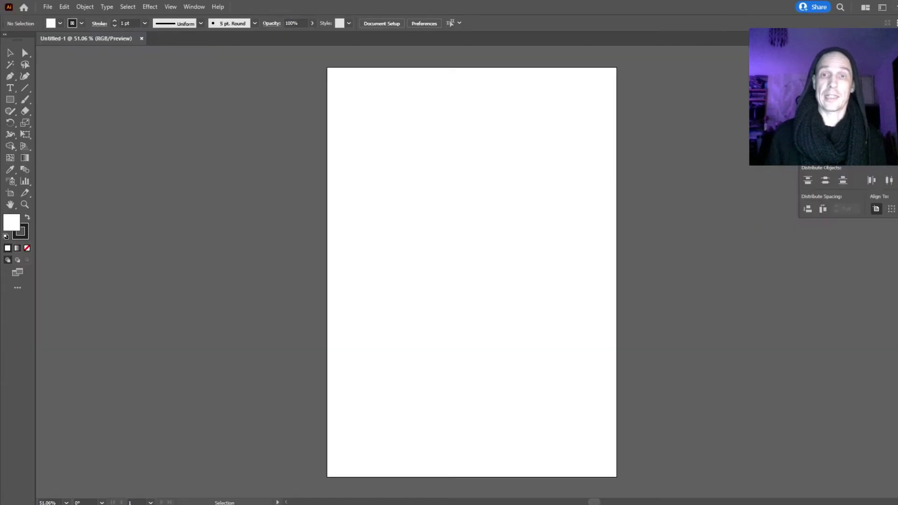
Paste the merged creature drawing onto the Illustrator artboard.
{"action": "key", "text": "alt+Tab"}
{"action": "key", "text": "a"}
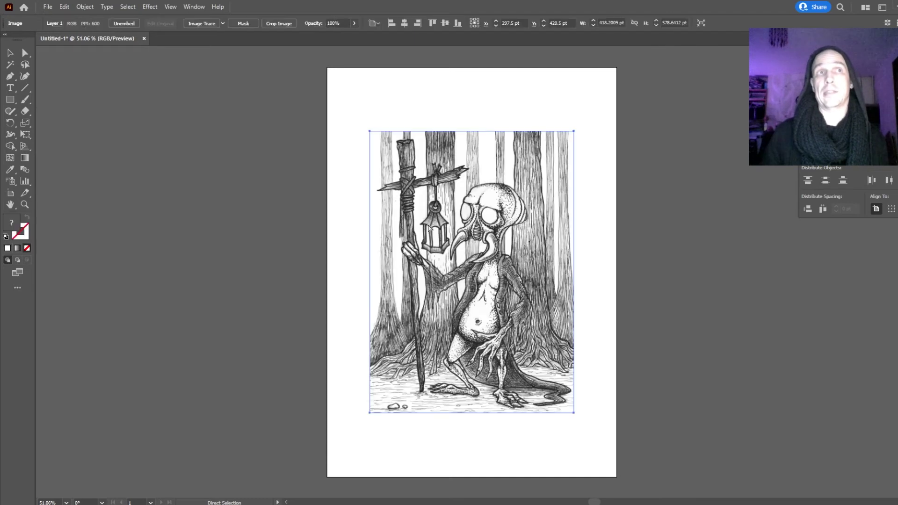
{"action": "key", "text": "ctrl+v"}
{"action": "key", "text": "v"}
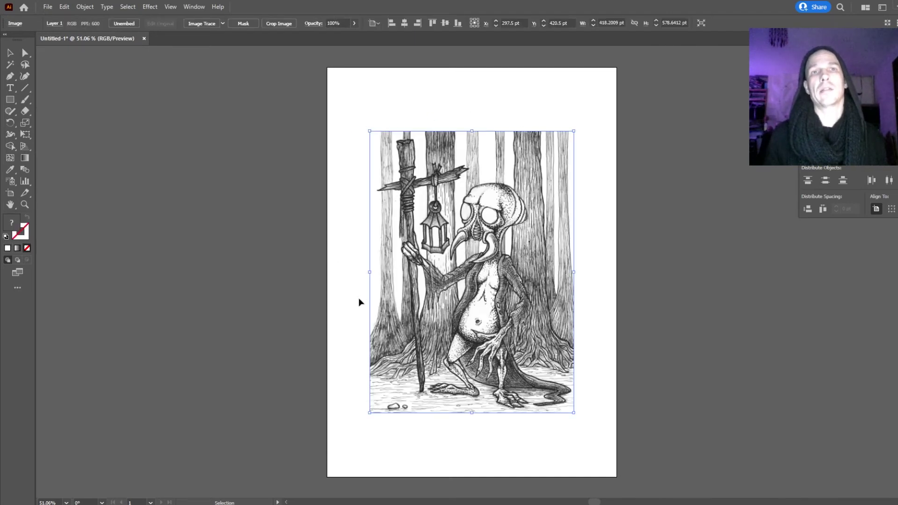
Image Trace the pasted drawing into black-and-white vectors, accepting the large-image warning.
{"action": "left_click", "coordinate": [302, 352]}
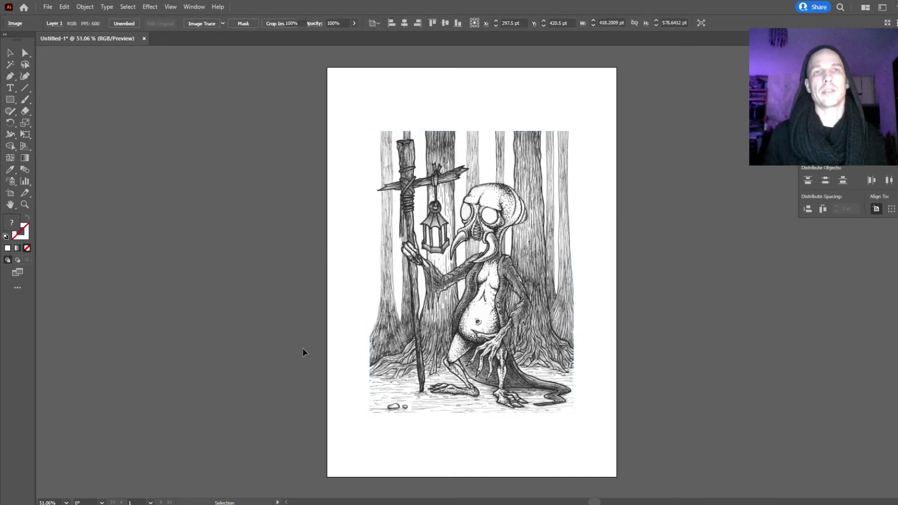
{"action": "left_click", "coordinate": [414, 337]}
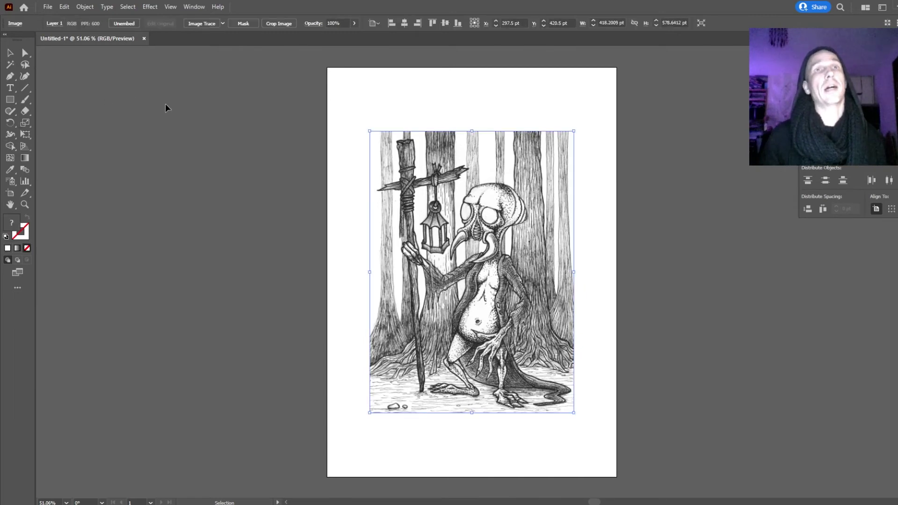
{"action": "left_click", "coordinate": [200, 28]}
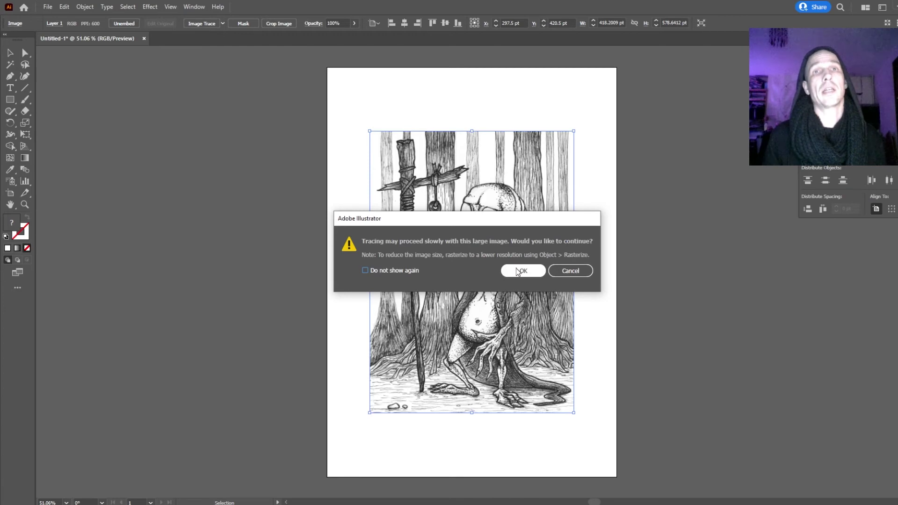
{"action": "left_click", "coordinate": [519, 272]}
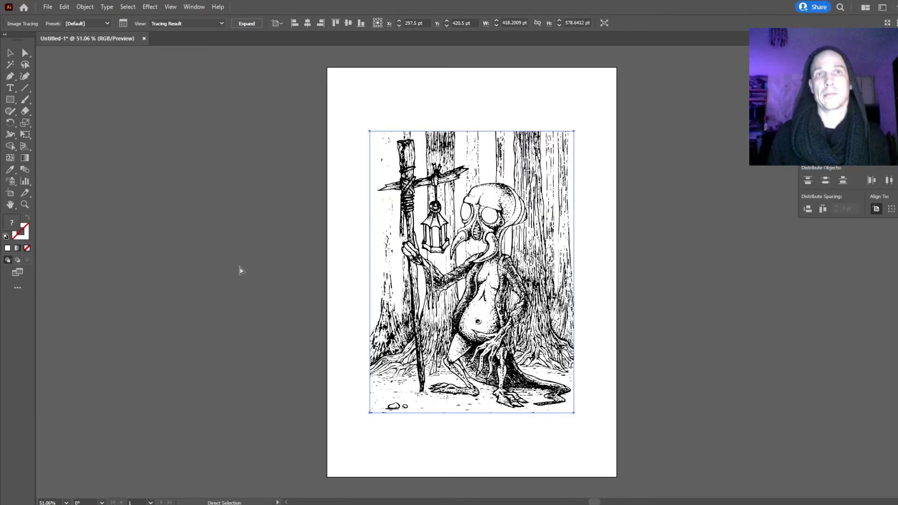
{"action": "key", "text": "ctrl+plus"}
{"action": "key", "text": "v"}
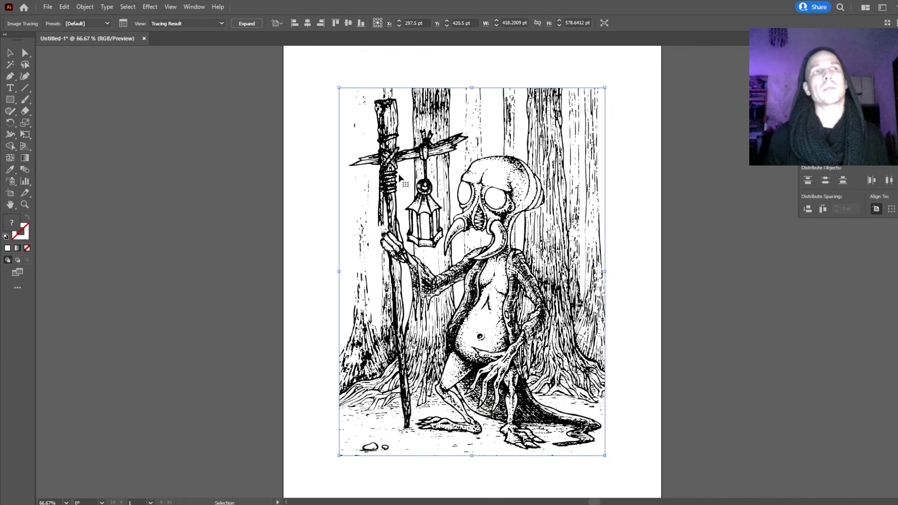
{"action": "left_click", "coordinate": [217, 6]}
Show the Image Trace panel and retrace the drawing with the High Fidelity Photo preset.
{"action": "left_click", "coordinate": [187, 7]}
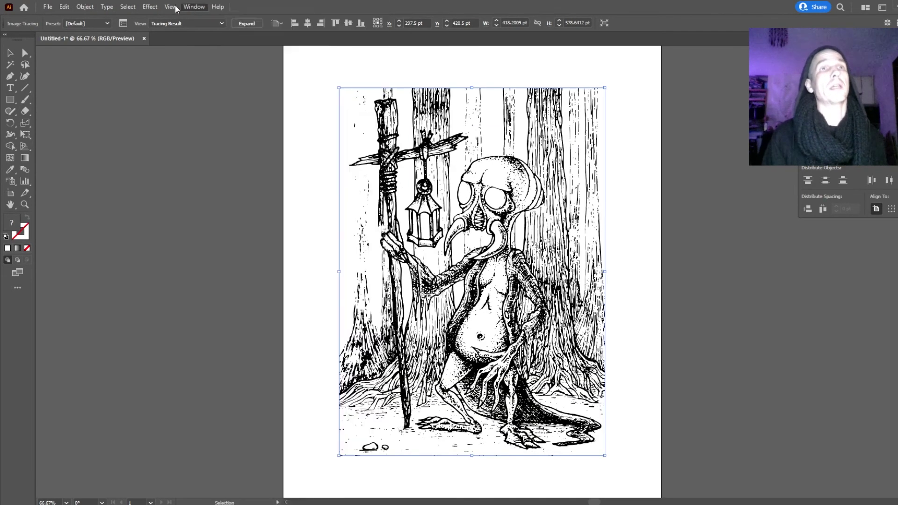
{"action": "left_click", "coordinate": [184, 8]}
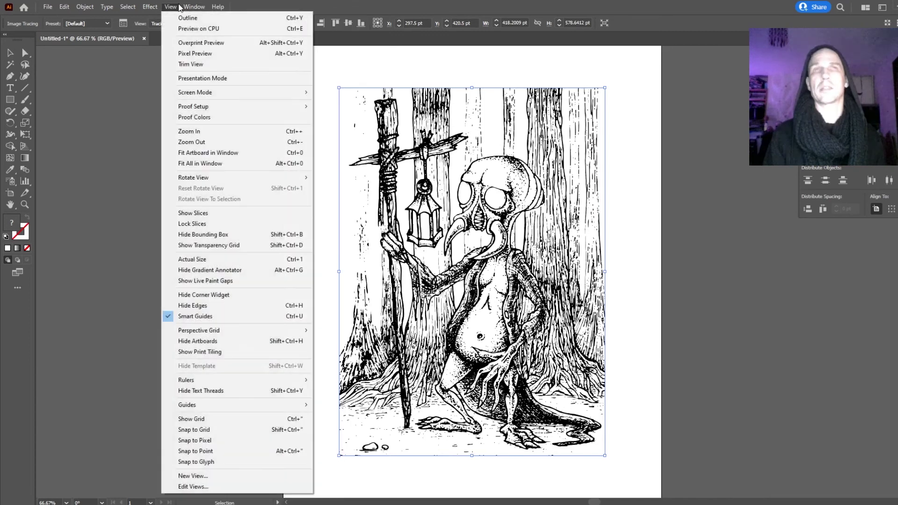
{"action": "left_click", "coordinate": [171, 7]}
{"action": "left_click", "coordinate": [185, 7]}
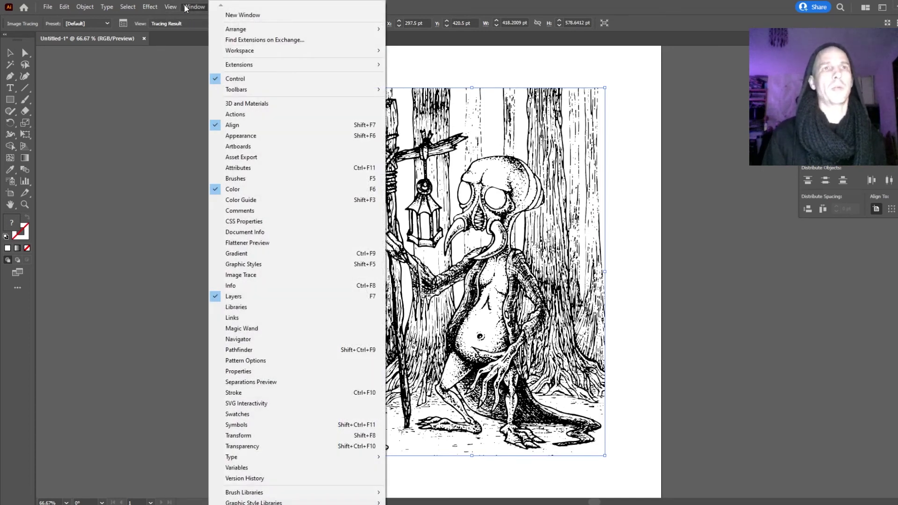
{"action": "left_click", "coordinate": [246, 275]}
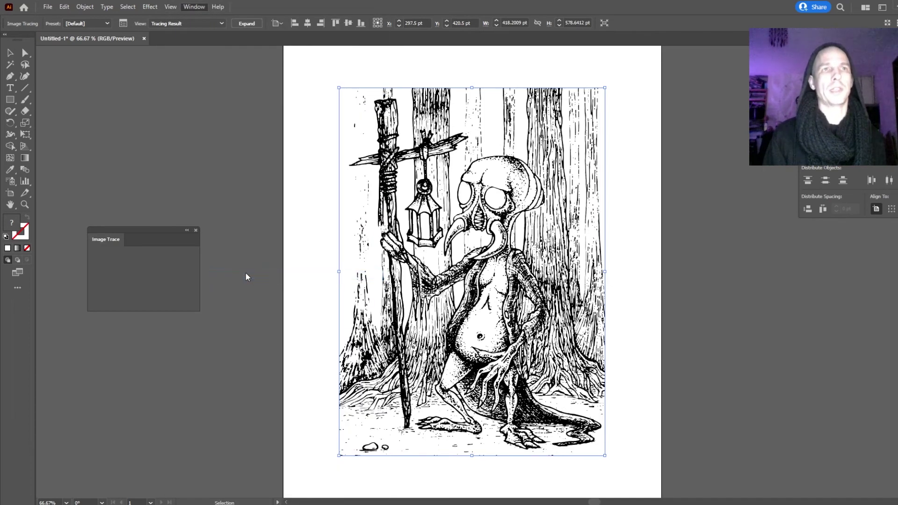
{"action": "left_click", "coordinate": [163, 273]}
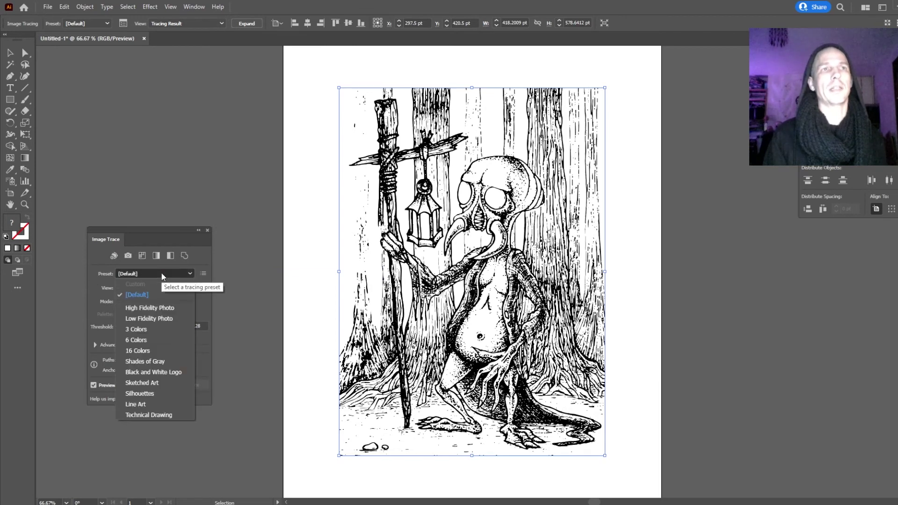
{"action": "left_click", "coordinate": [158, 308]}
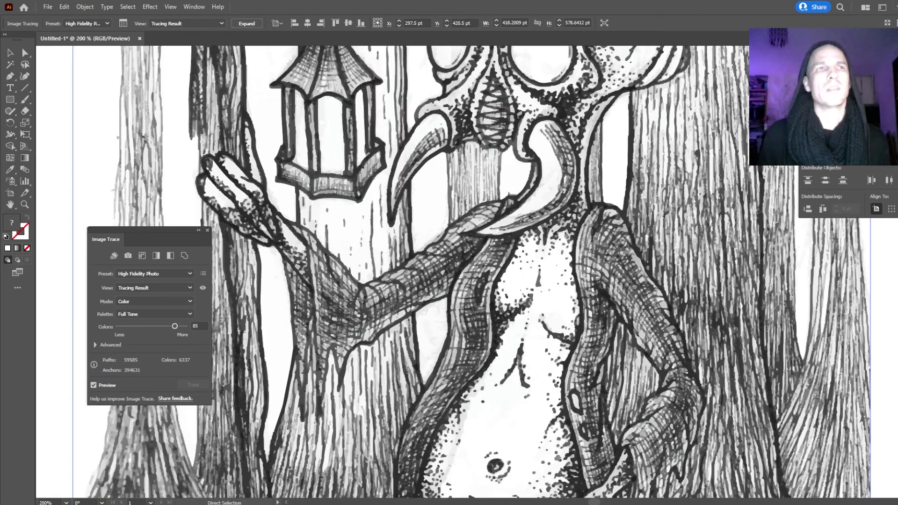
Fit the artboard in view and select the entire expanded trace artwork as one group.
{"action": "scroll", "coordinate": [437, 291], "scroll_direction": "up", "scroll_amount": 2}
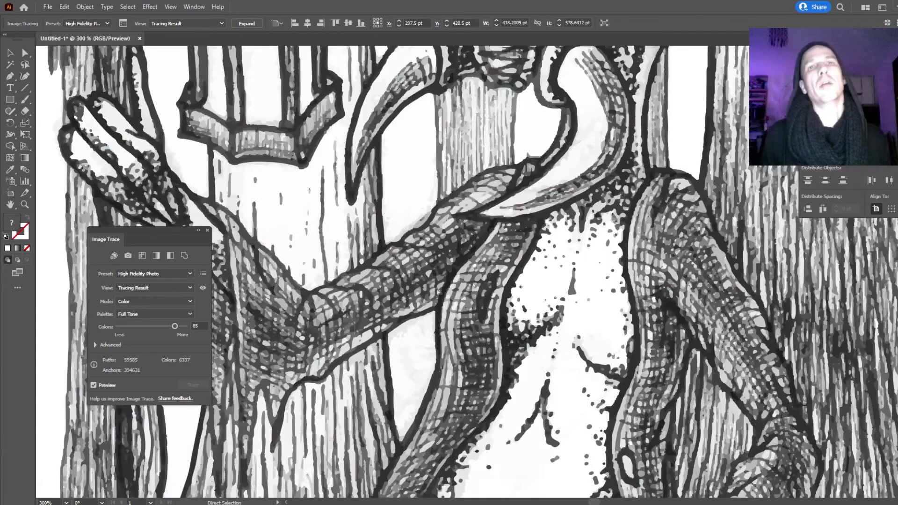
{"action": "key", "text": "ctrl+0"}
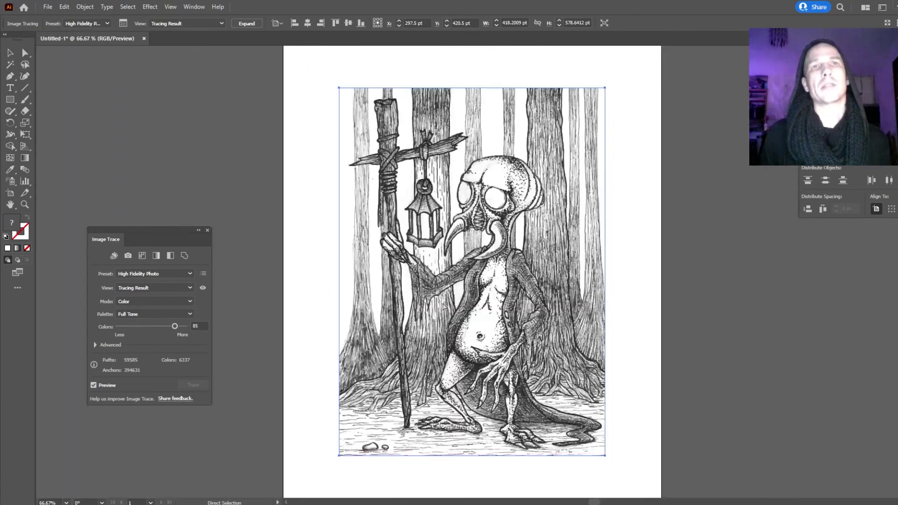
{"action": "key", "text": "v"}
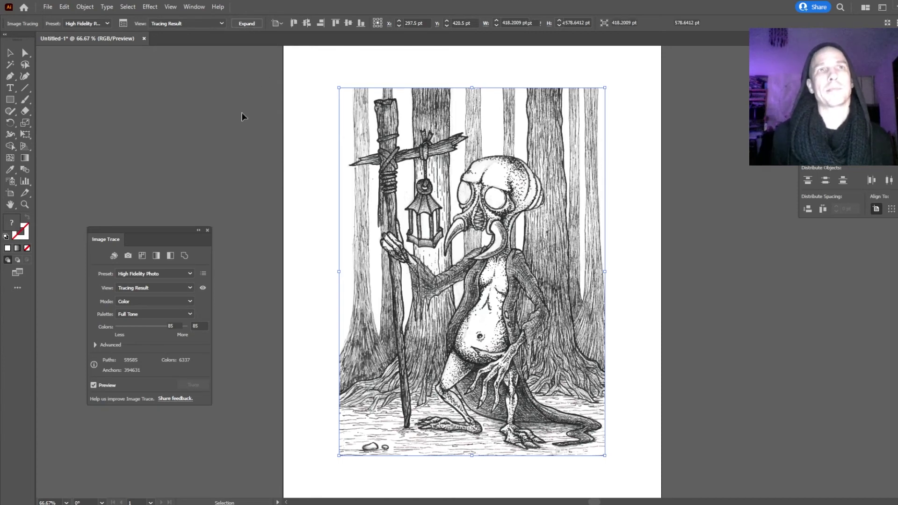
{"action": "left_click", "coordinate": [253, 149]}
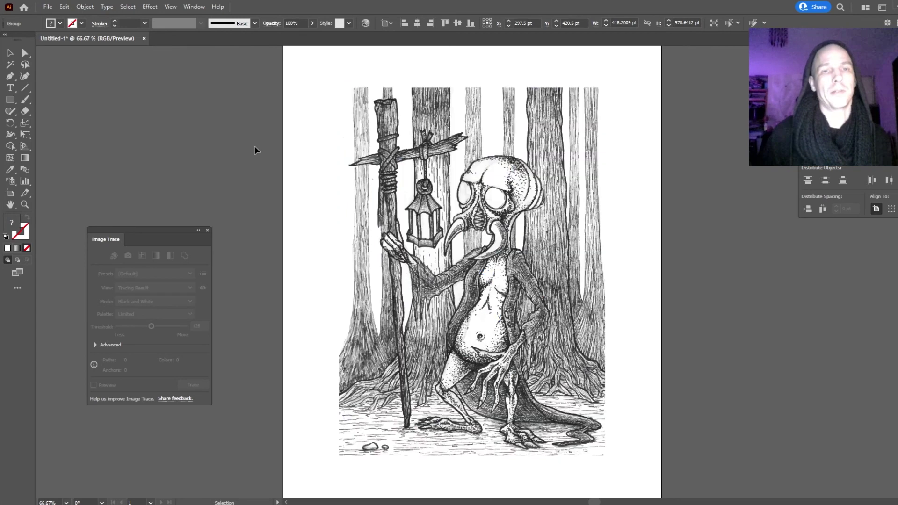
{"action": "left_click", "coordinate": [487, 344]}
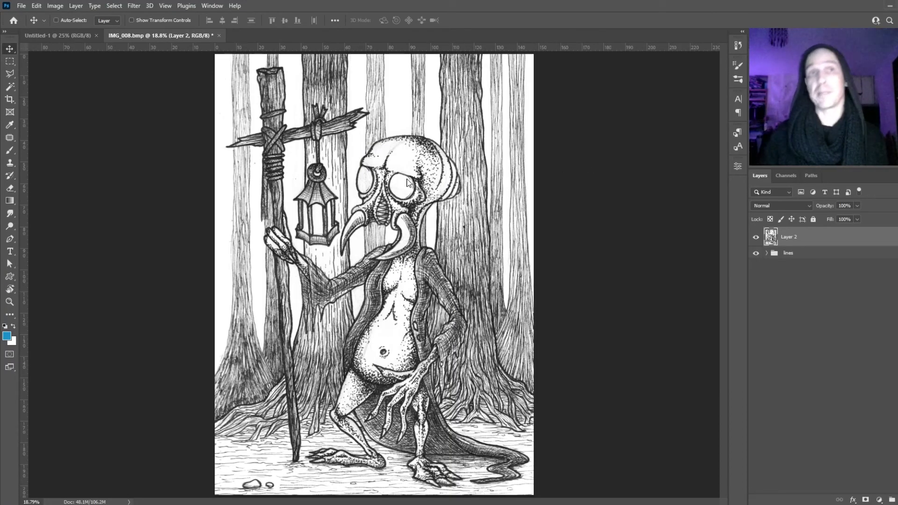
Paste the Illustrator trace into IMG_008.bmp as a Smart Object.
{"action": "key", "text": "ctrl+v"}
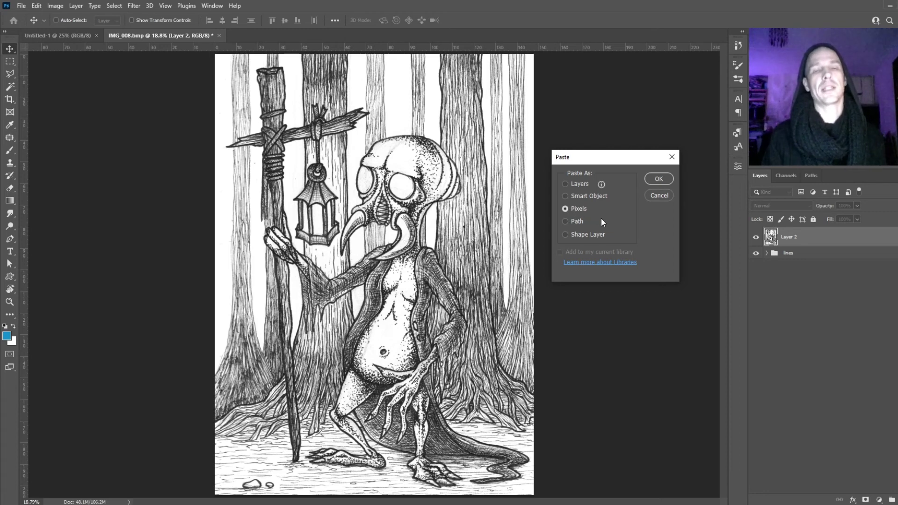
{"action": "left_click", "coordinate": [565, 197]}
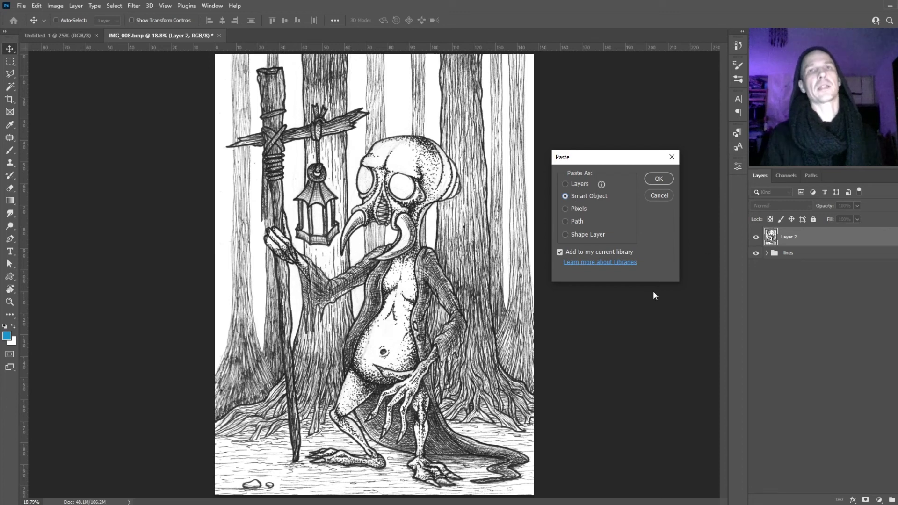
{"action": "left_click", "coordinate": [659, 179]}
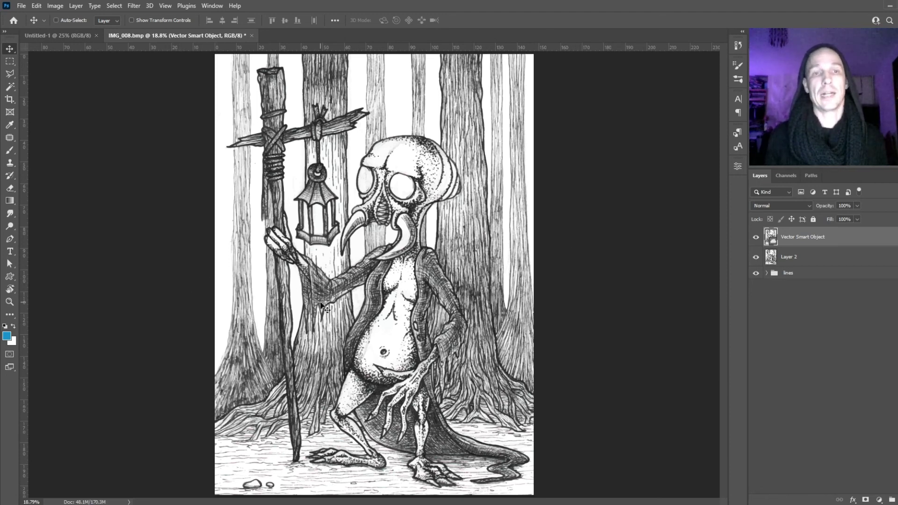
Set the Vector Smart Object layer's blend mode to Multiply and compare it on and off.
{"action": "left_click", "coordinate": [773, 206]}
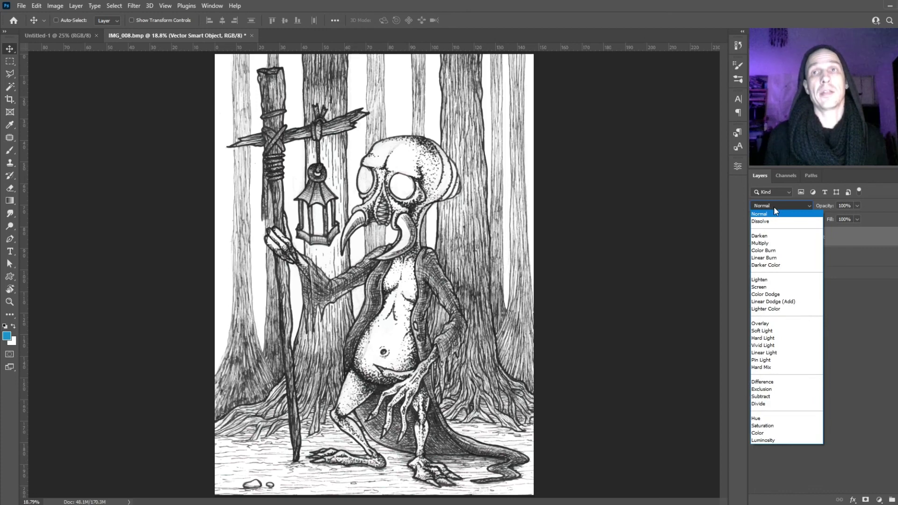
{"action": "left_click", "coordinate": [759, 244]}
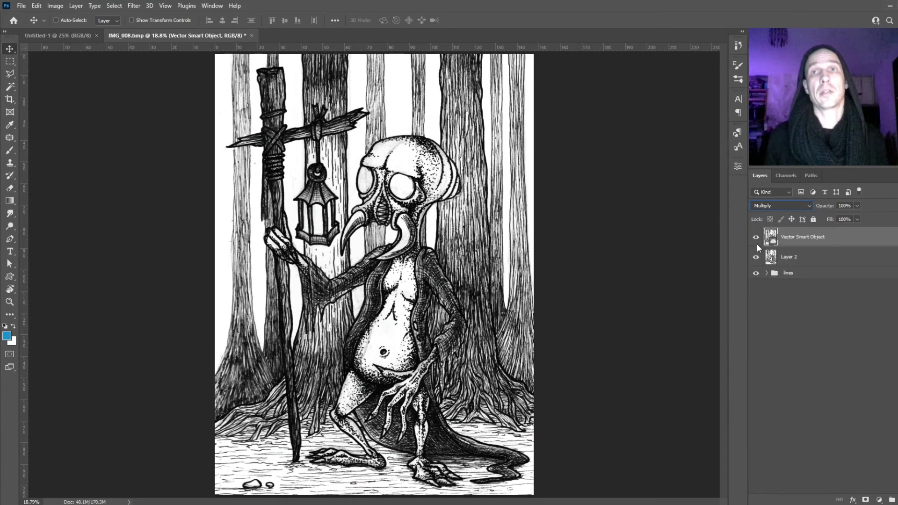
{"action": "left_click", "coordinate": [756, 237]}
{"action": "left_click", "coordinate": [756, 237]}
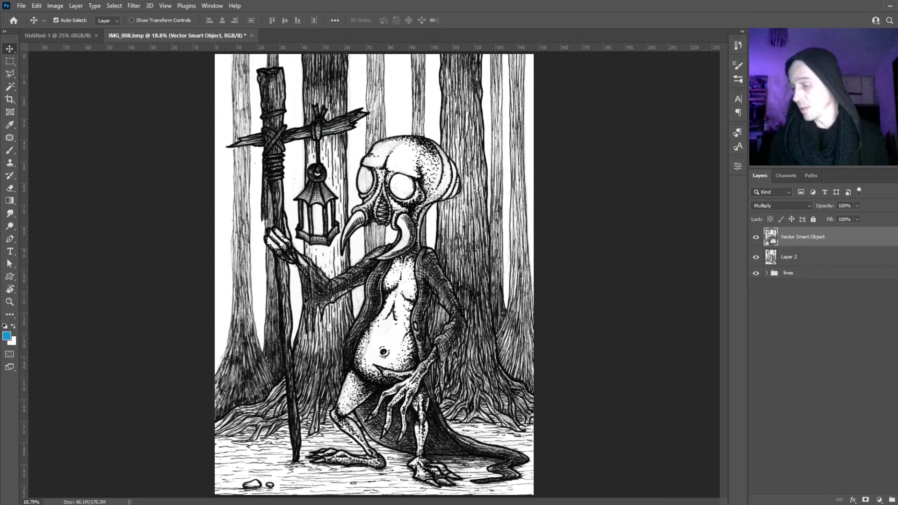
{"action": "scroll", "coordinate": [305, 299], "scroll_direction": "up", "scroll_amount": 2}
{"action": "scroll", "coordinate": [304, 299], "scroll_direction": "up", "scroll_amount": 1}
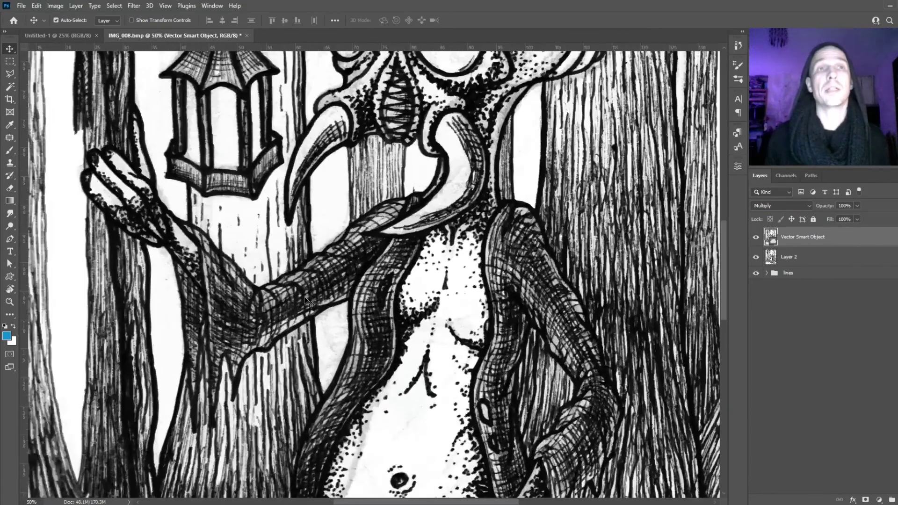
{"action": "scroll", "coordinate": [305, 299], "scroll_direction": "down", "scroll_amount": 1}
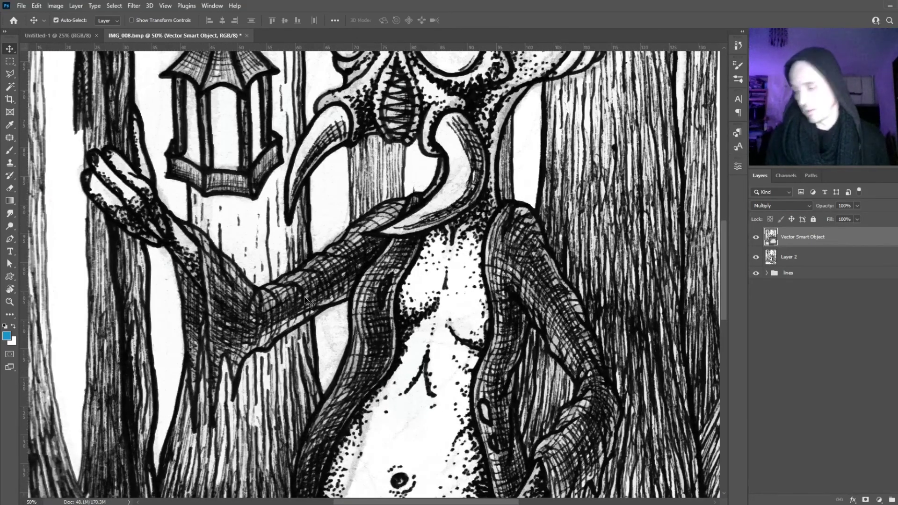
{"action": "key", "text": "ctrl+0"}
Hide Layer 2 beneath the vector layer and check the result.
{"action": "left_click", "coordinate": [756, 257]}
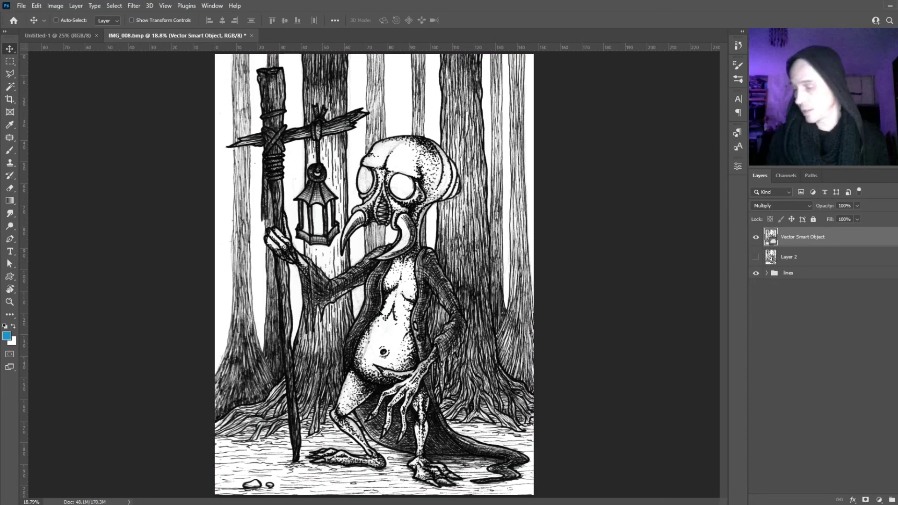
{"action": "key", "text": "ctrl+equal"}
{"action": "key", "text": "ctrl+equal"}
{"action": "key", "text": "ctrl+equal"}
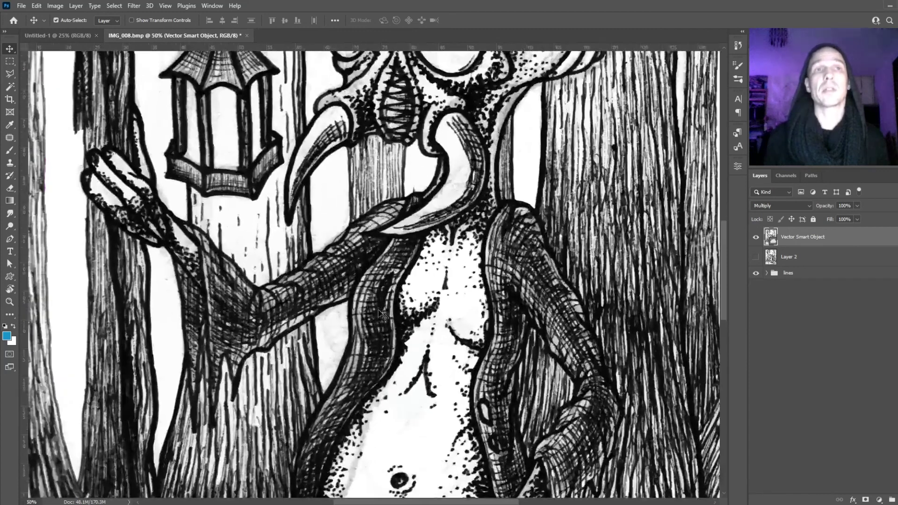
{"action": "key", "text": "ctrl+0"}
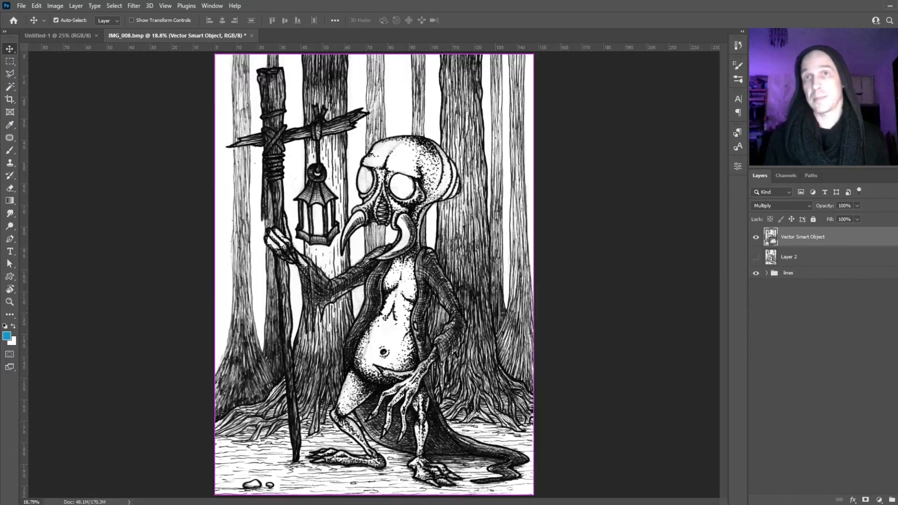